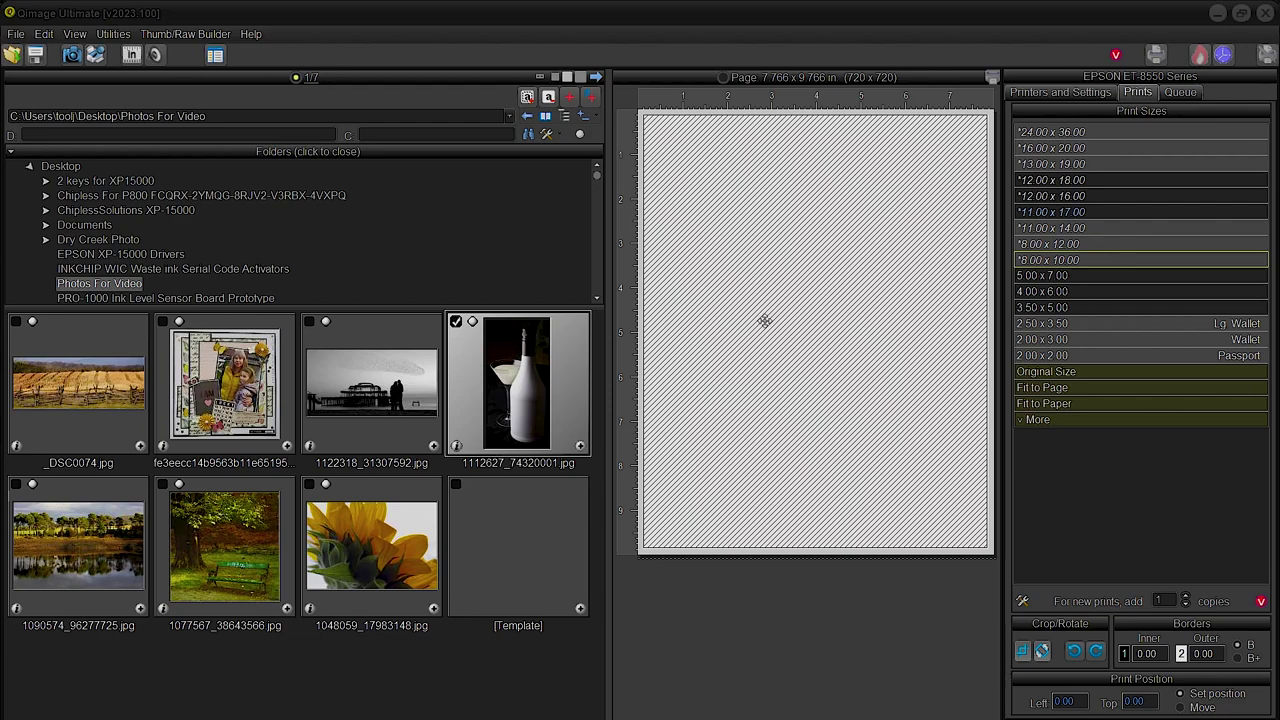
Switch the media size to 5 x 7 in, then set it back to 8 x 10 in.
left_click(1060, 94)
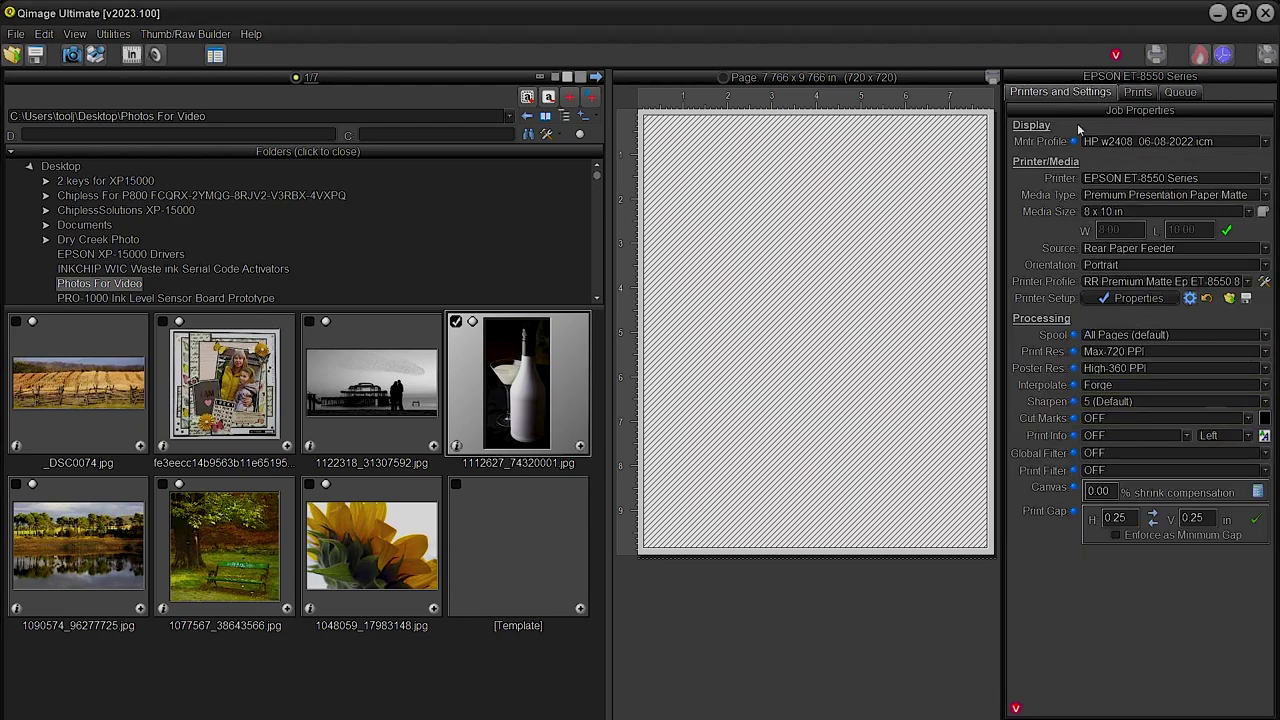
left_click(1140, 211)
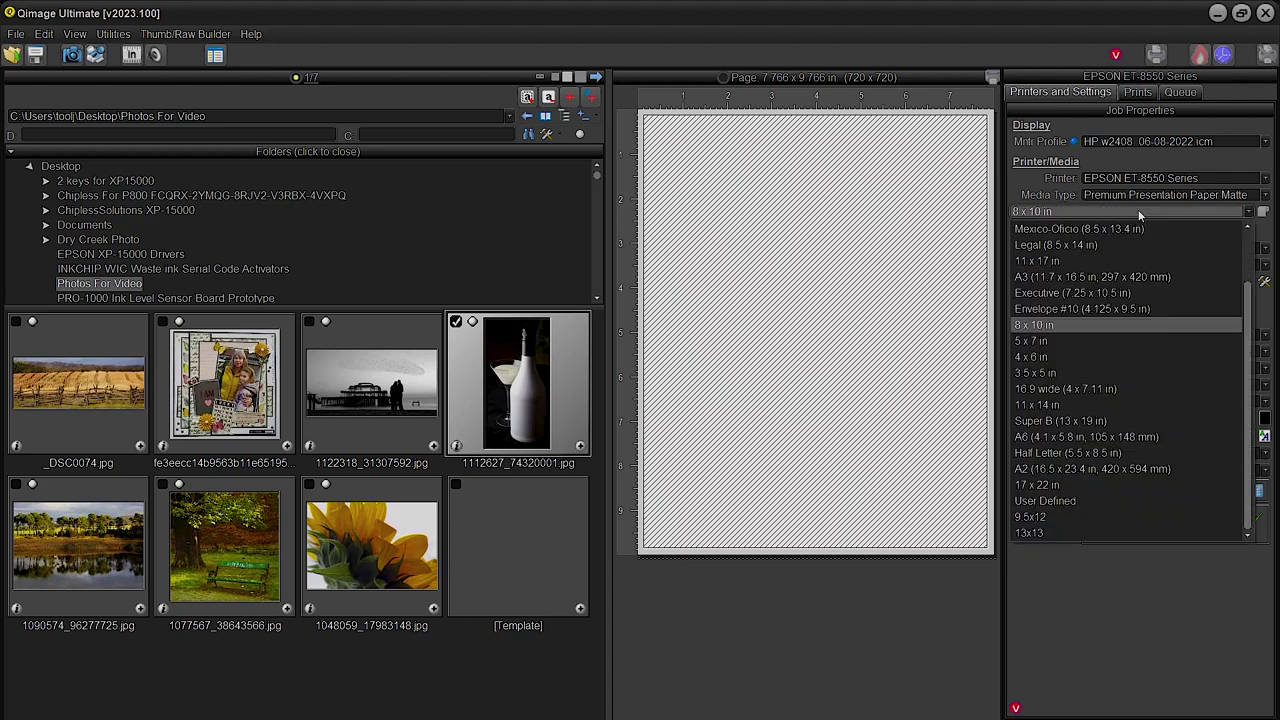
left_click(1035, 344)
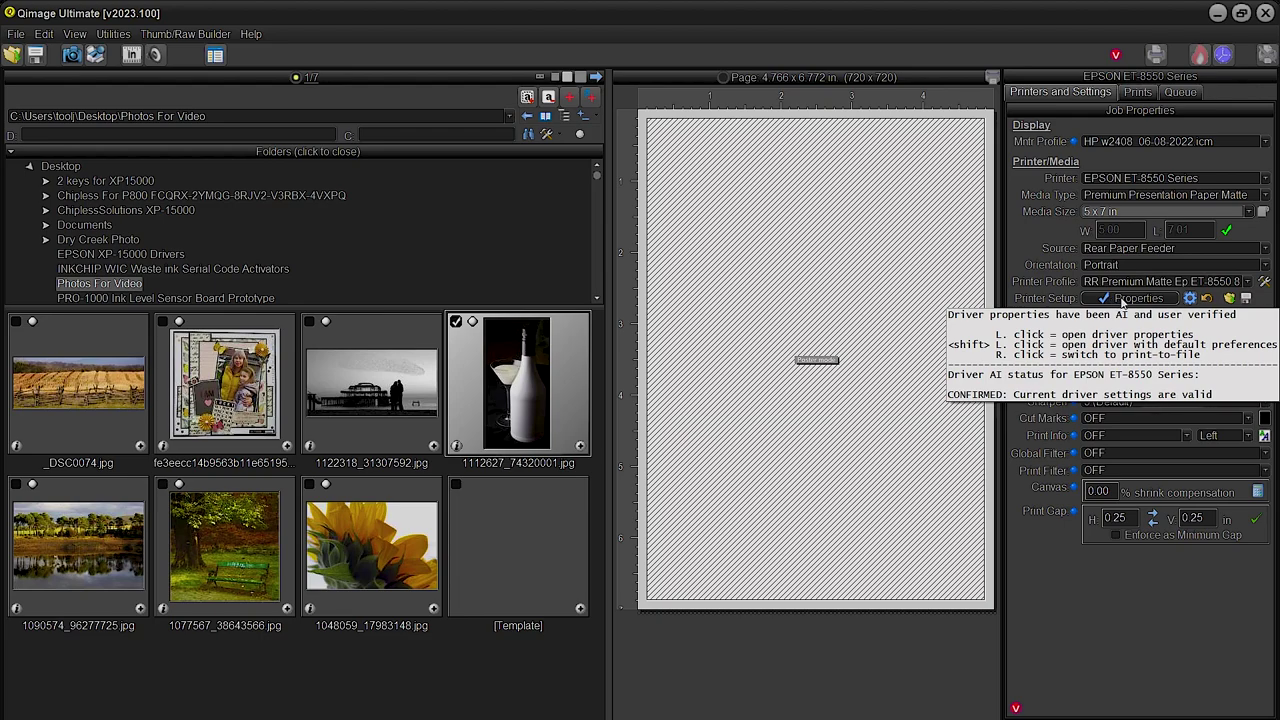
left_click(1121, 210)
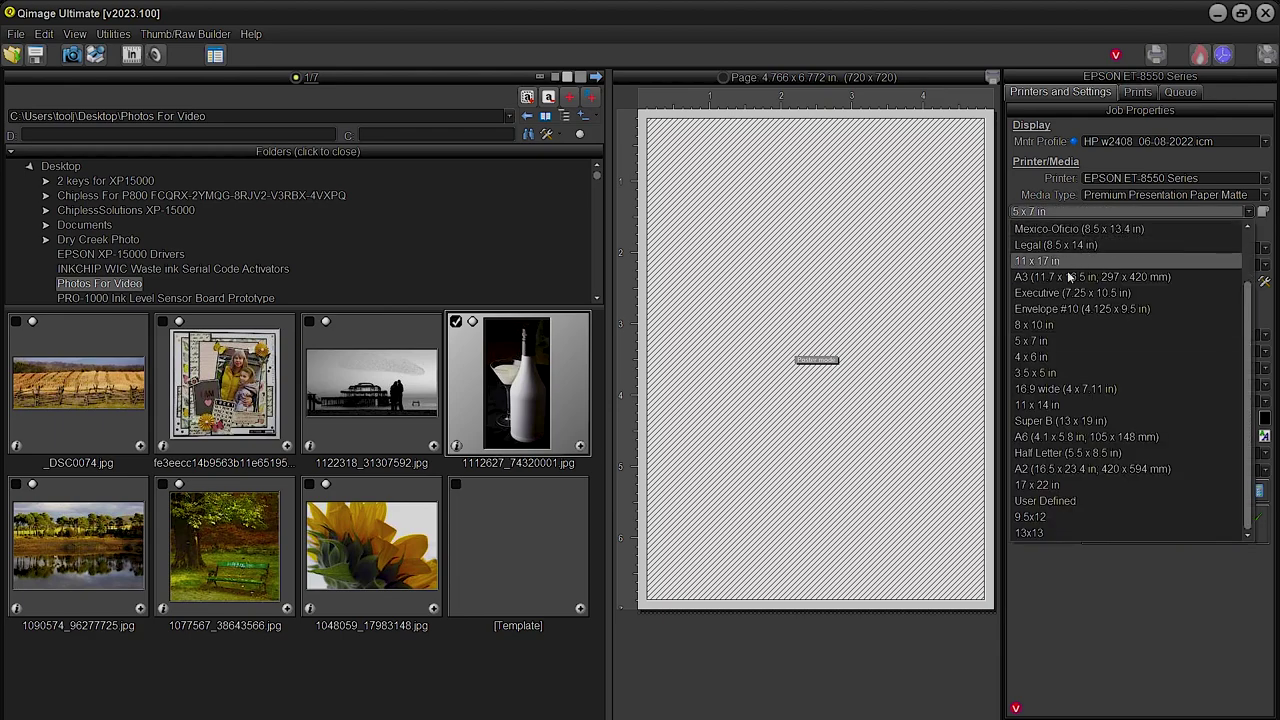
left_click(1033, 322)
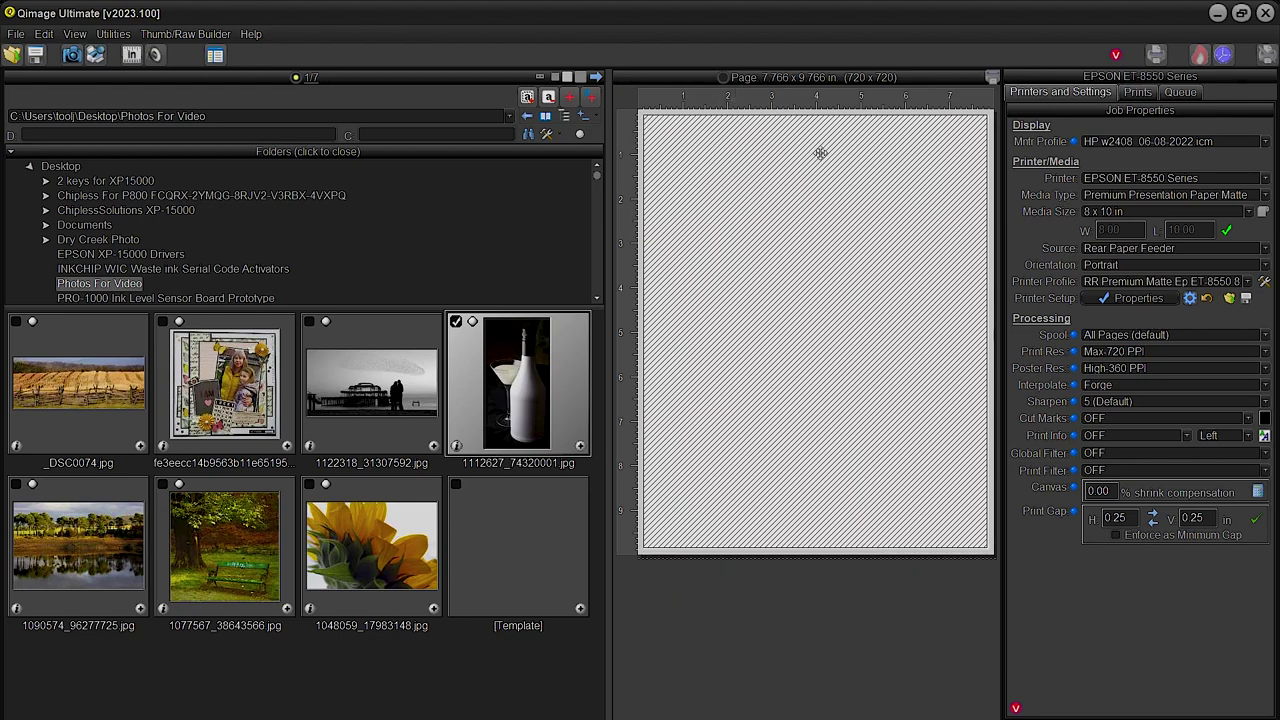
Add an 8 x 10 print of the bottle photo 1112627_74320001.jpg to the page and check its print details.
mouse_move(774, 204)
left_click(1138, 92)
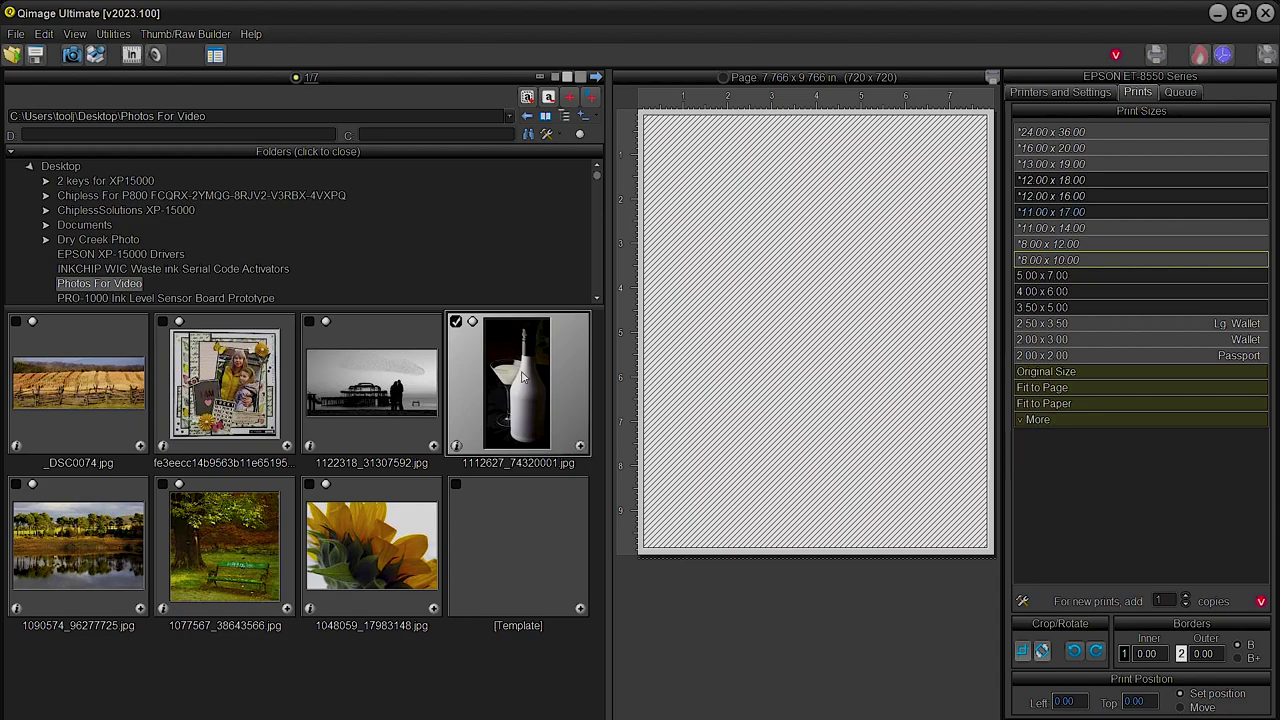
left_click(581, 447)
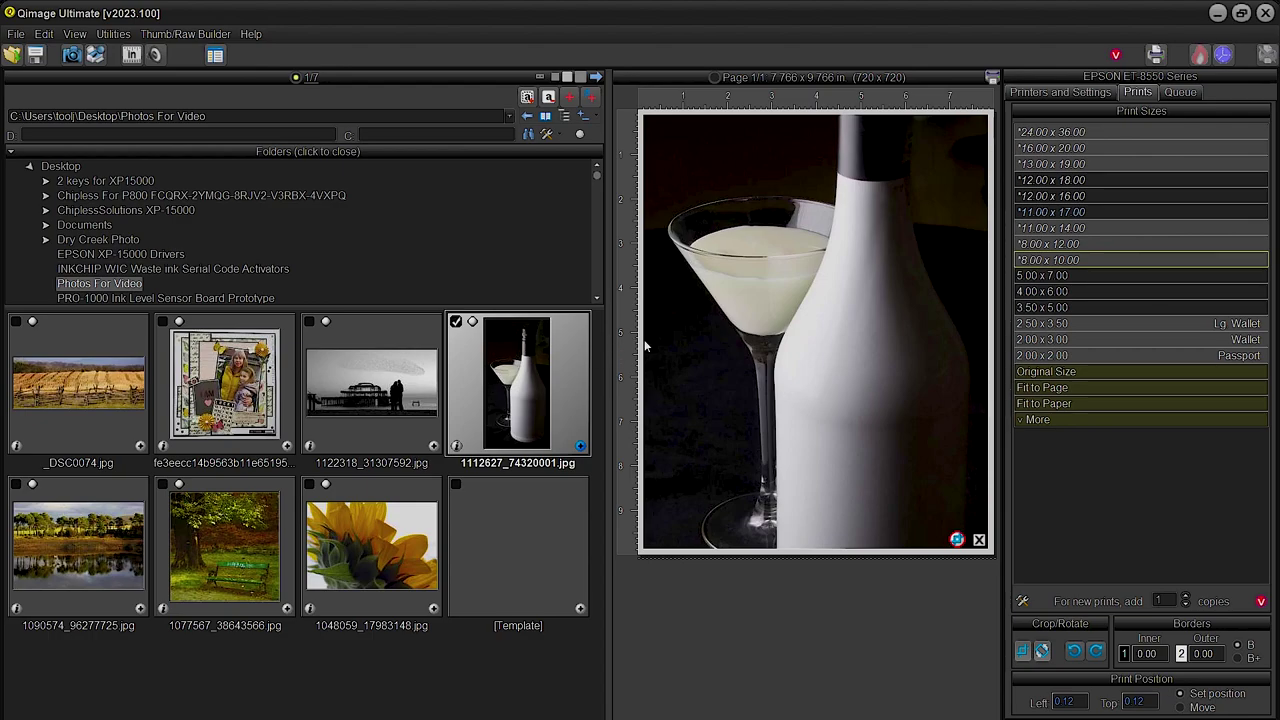
mouse_move(645, 346)
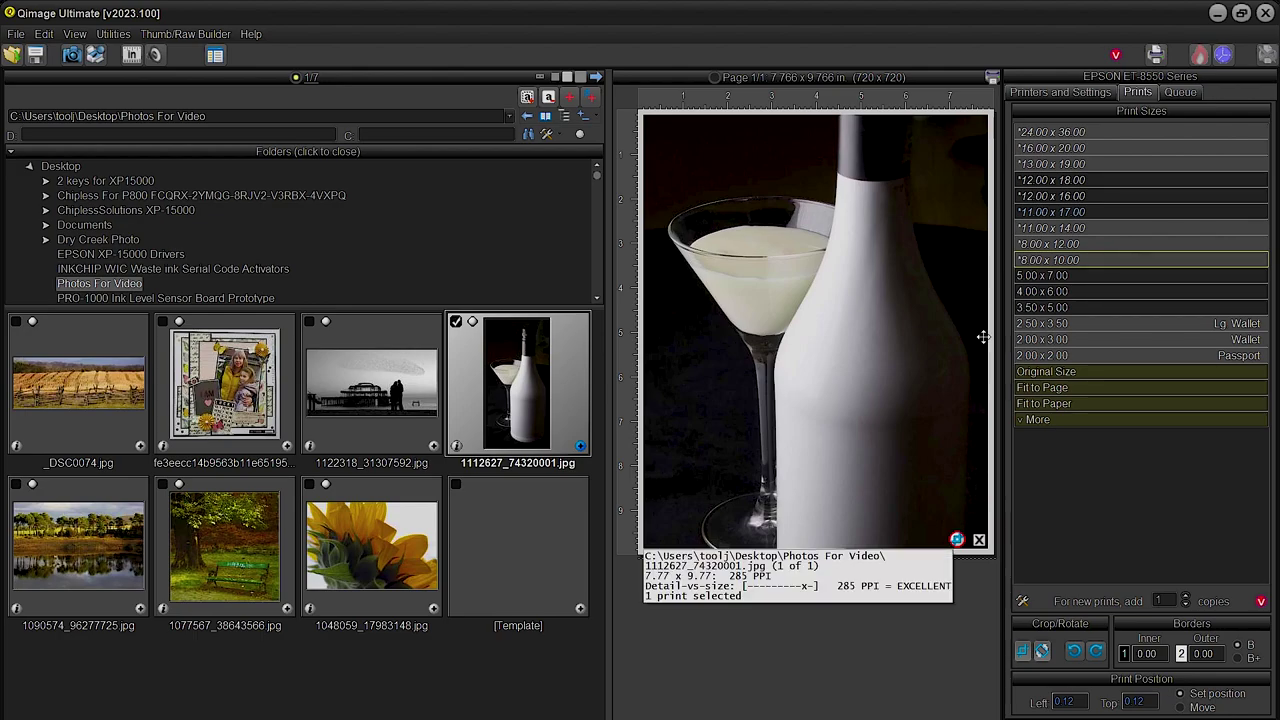
mouse_move(863, 121)
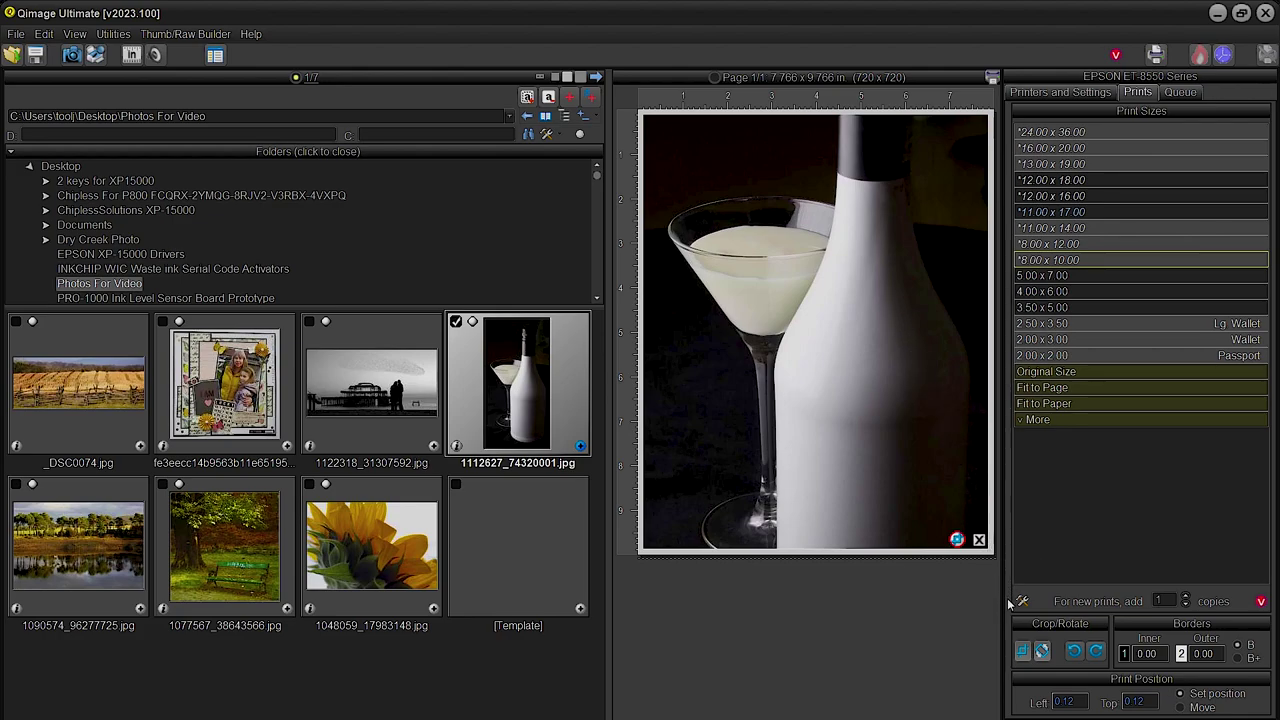
Turn off auto crop and replace the bottle print with an uncropped 8 x 10 print of the same photo.
left_click(1023, 652)
key("Delete")
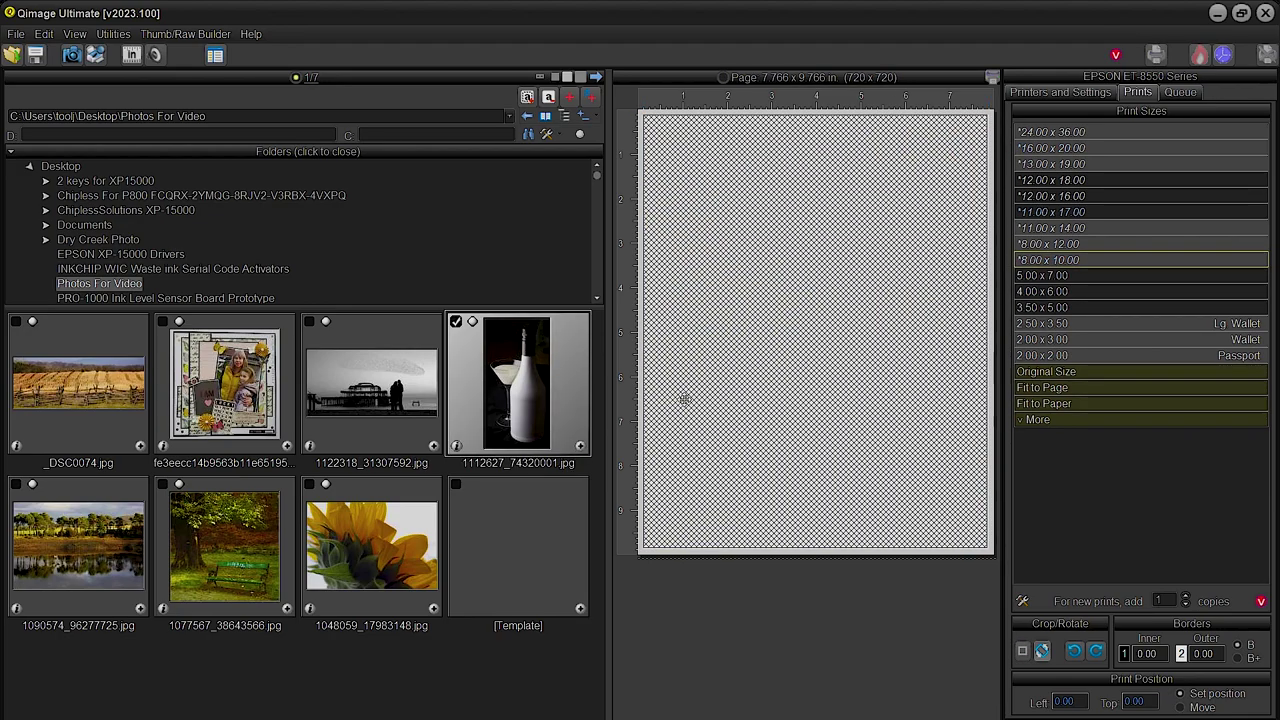
left_click(580, 448)
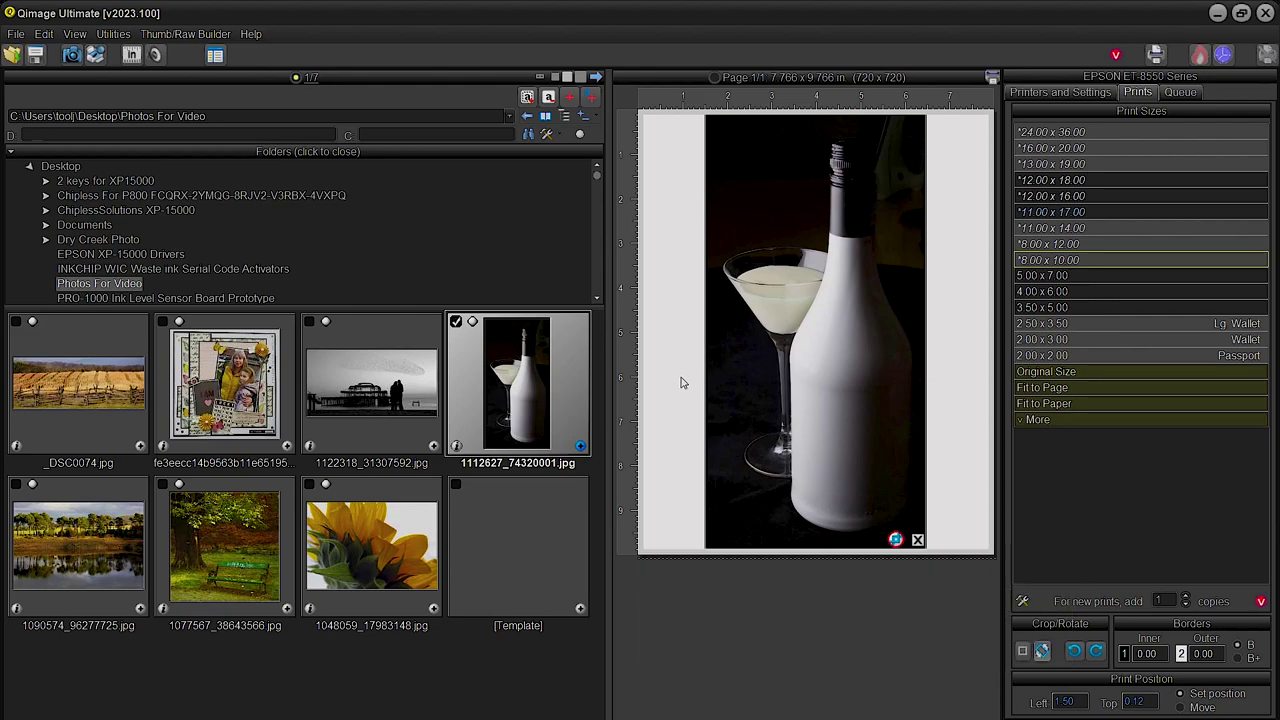
mouse_move(681, 382)
mouse_move(686, 336)
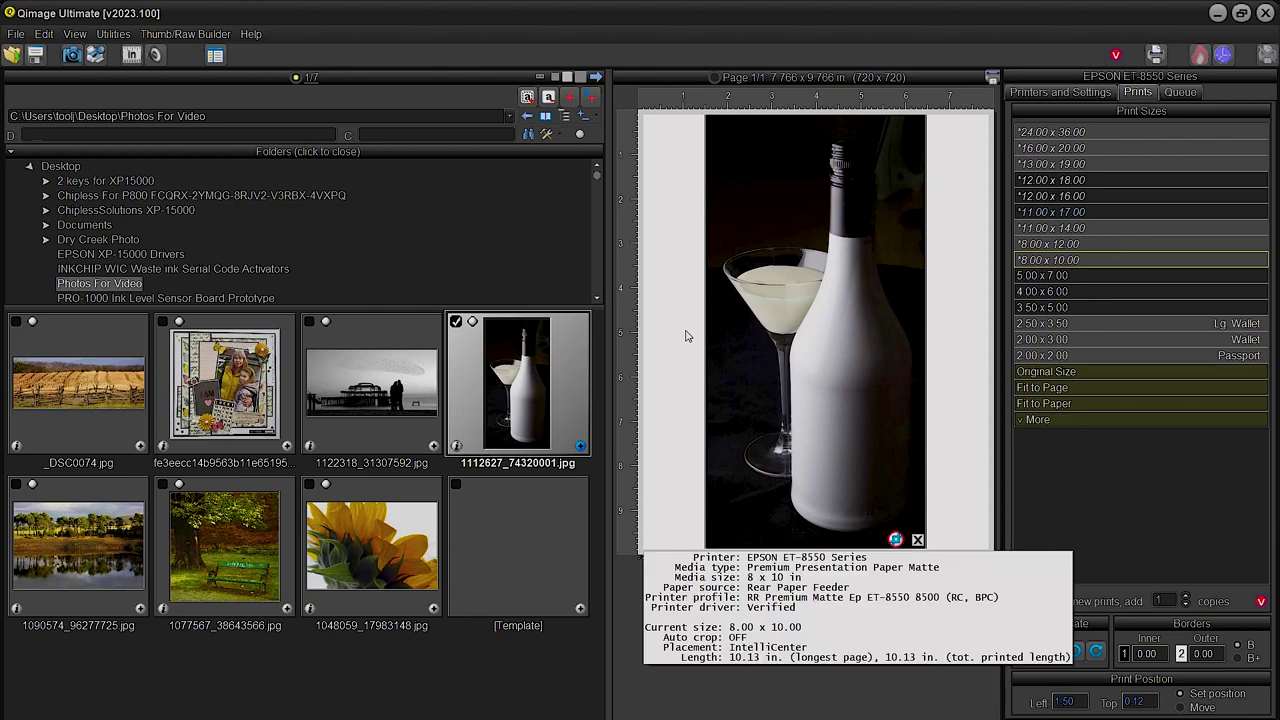
Remove the bottle print from the page and set the media size to Letter (8.5 x 11 in).
left_click(1033, 96)
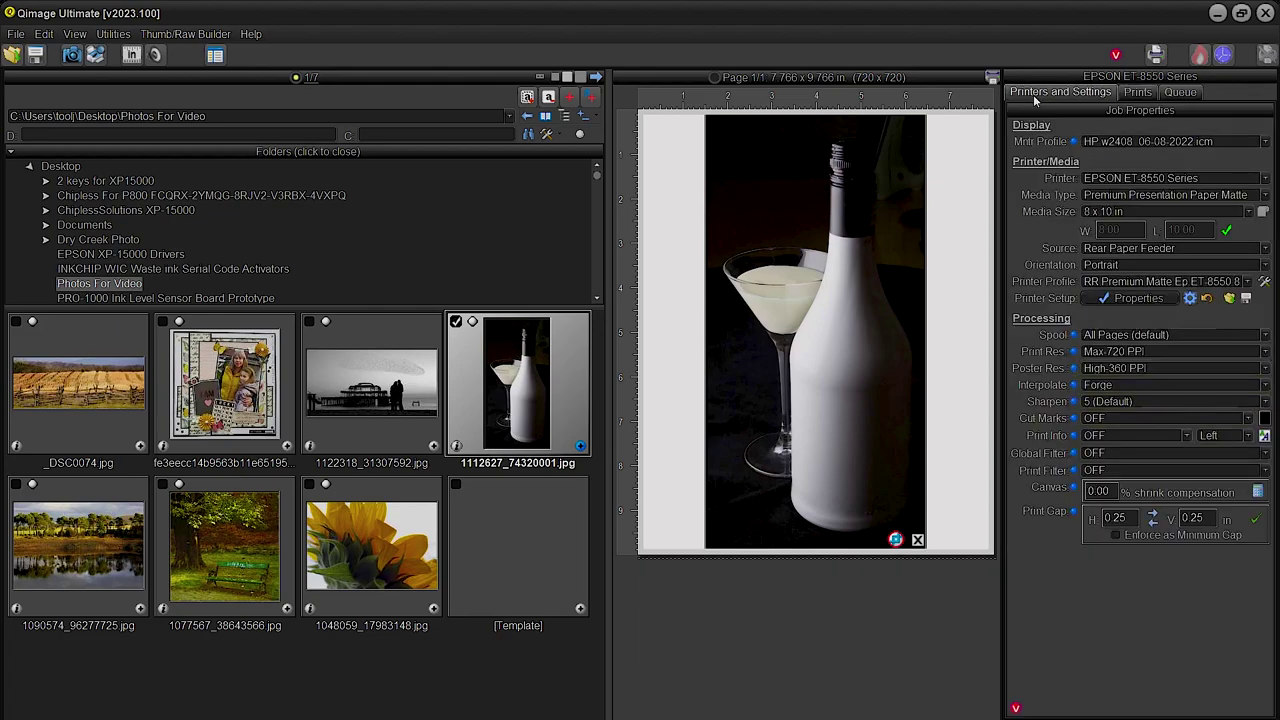
left_click(834, 181)
key("Delete")
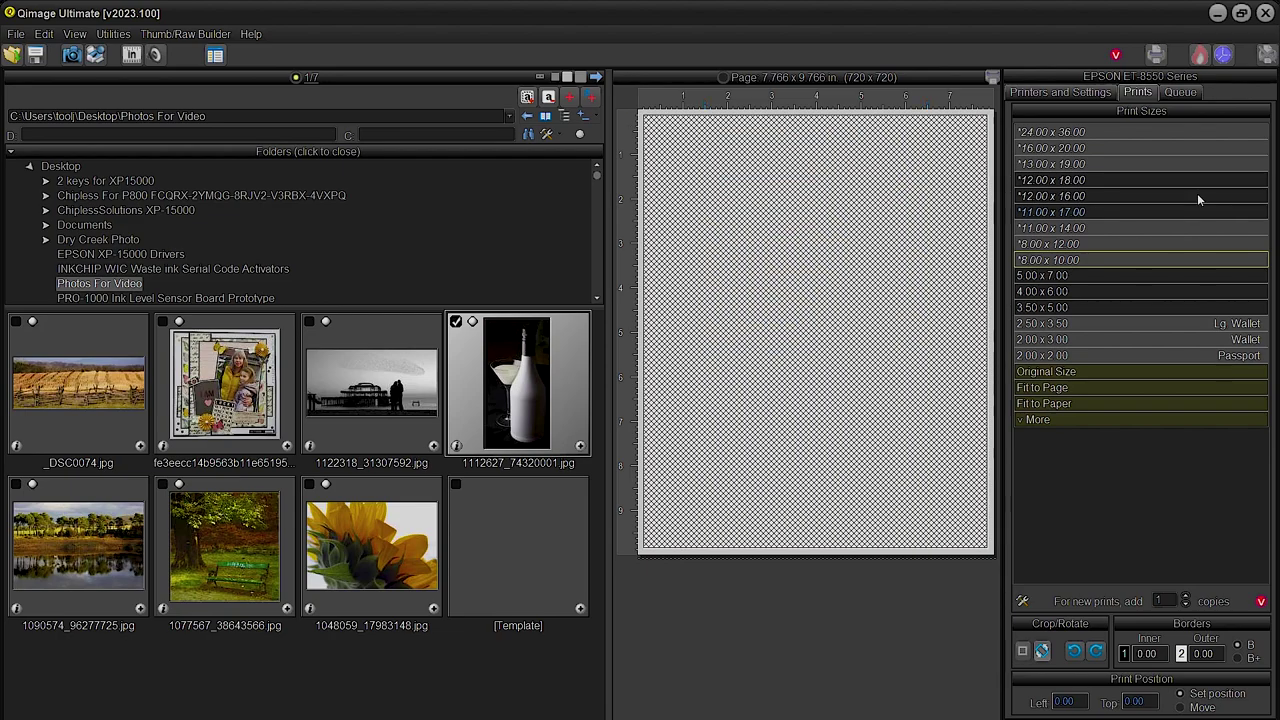
left_click(1078, 94)
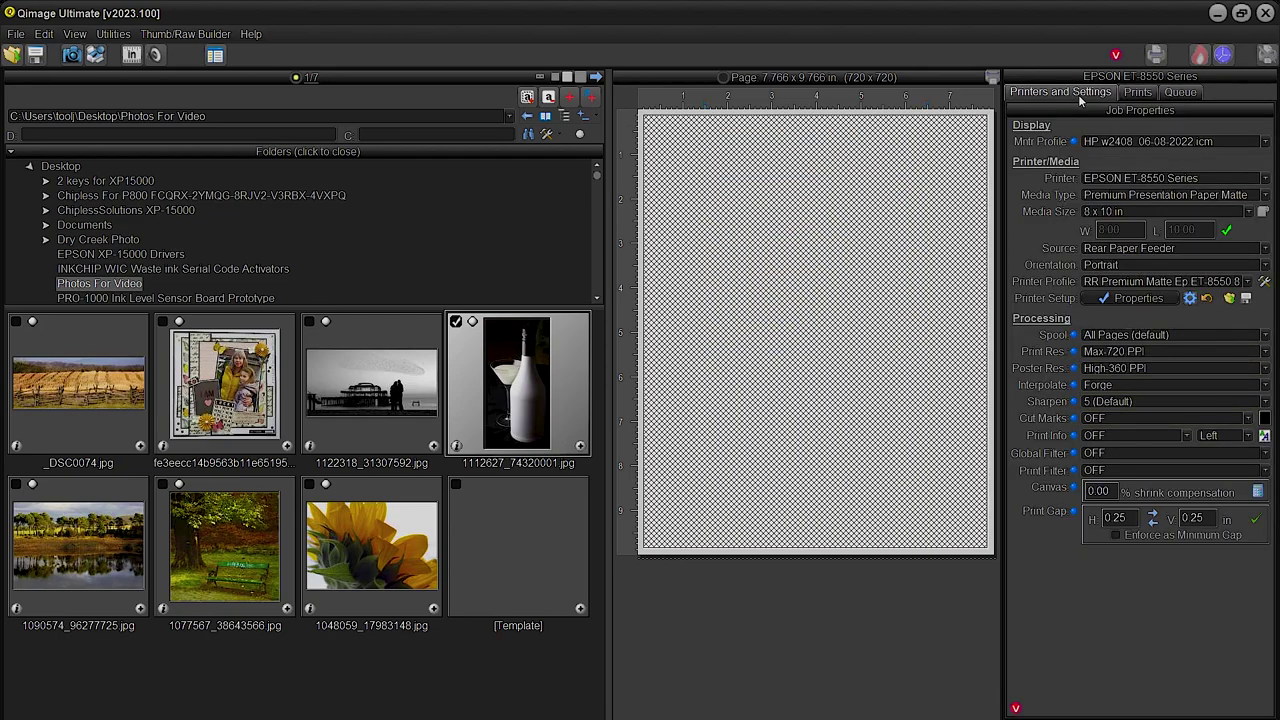
left_click(1121, 212)
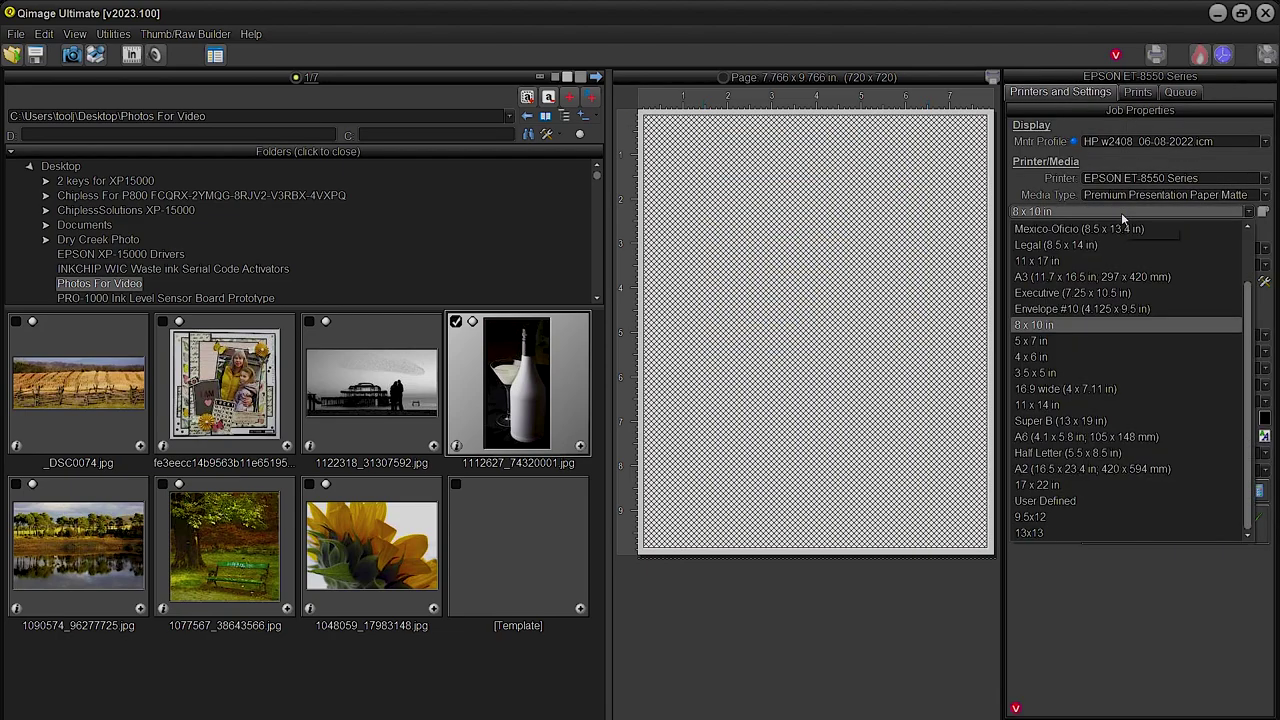
scroll(1075, 240, "up", 2)
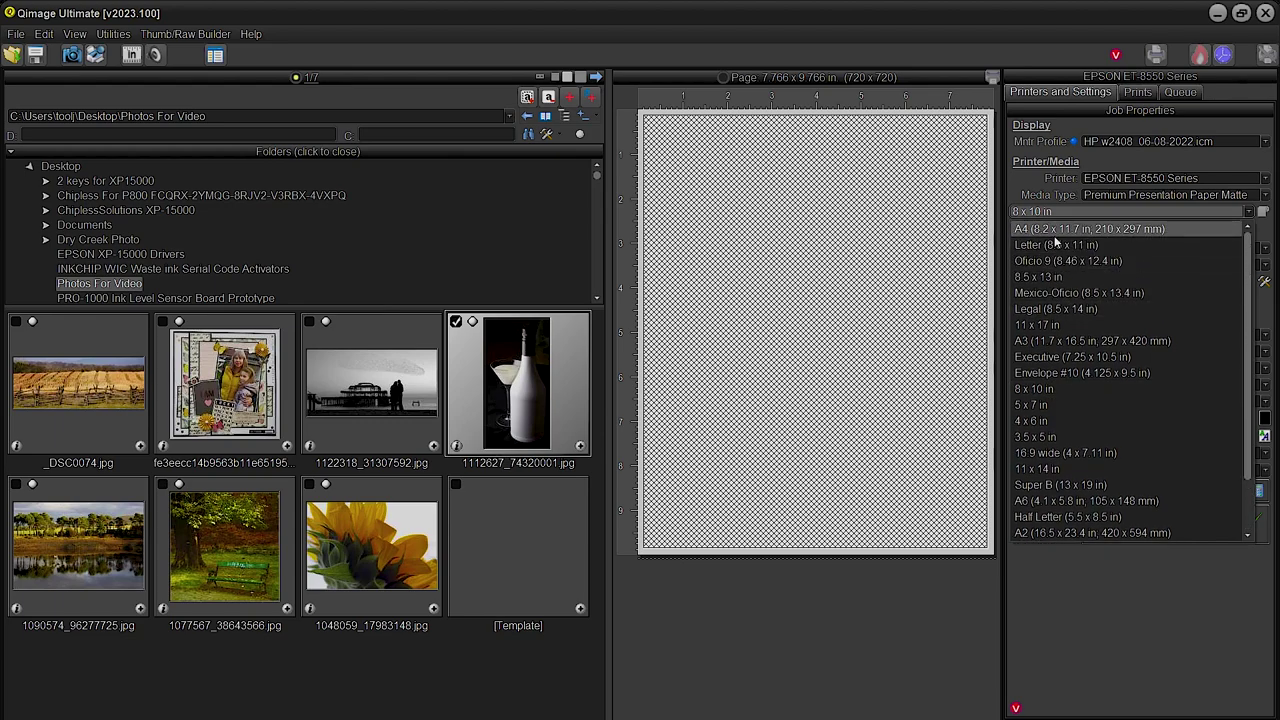
left_click(1077, 235)
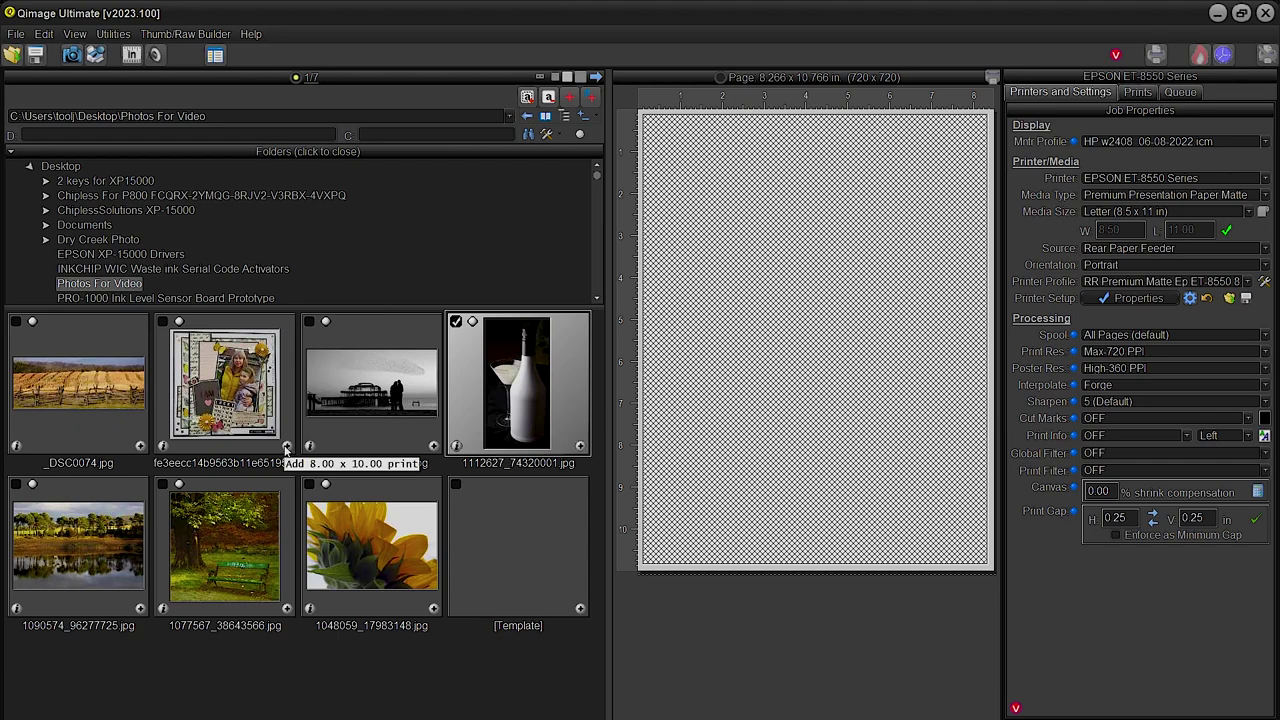
Add the scrapbook photo to the Letter page and size its print with Fit to Paper, with auto crop on.
left_click(286, 447)
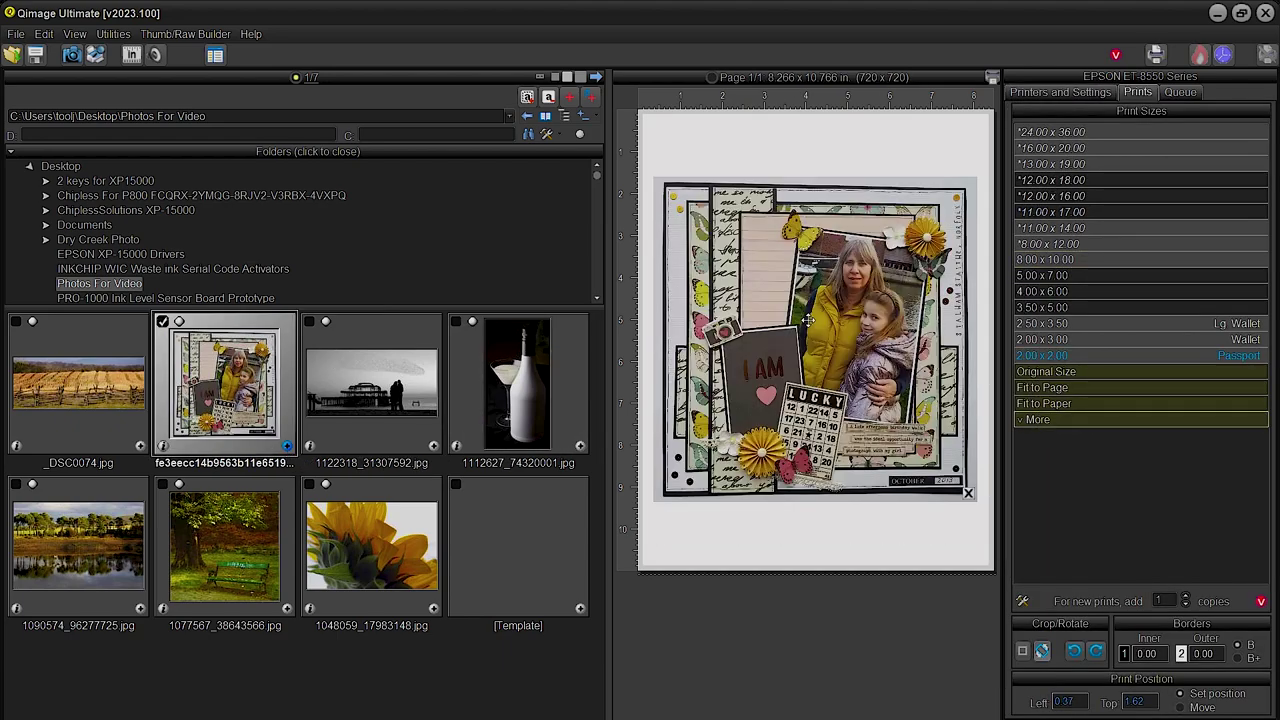
mouse_move(808, 321)
left_click(1040, 403)
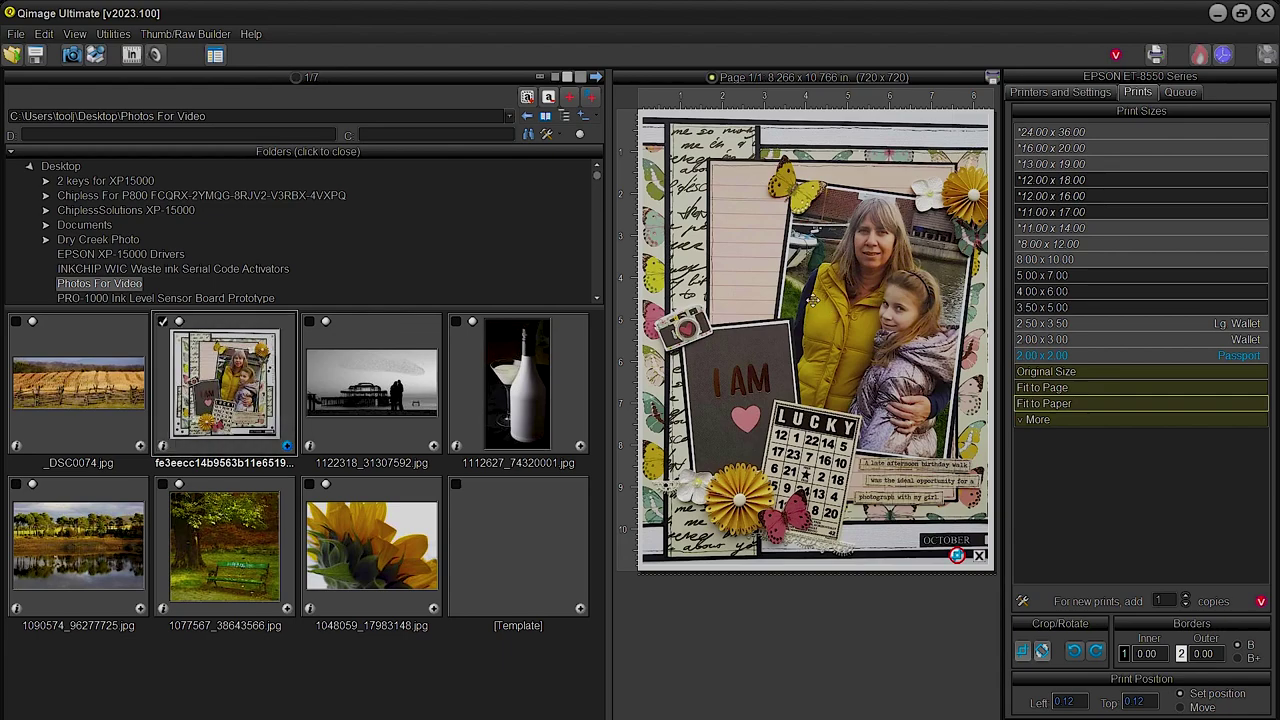
Replace the scrapbook print with an auto-cropped 8.5 x 11 print of the pier photo 1122318_31307592.jpg.
key("Delete")
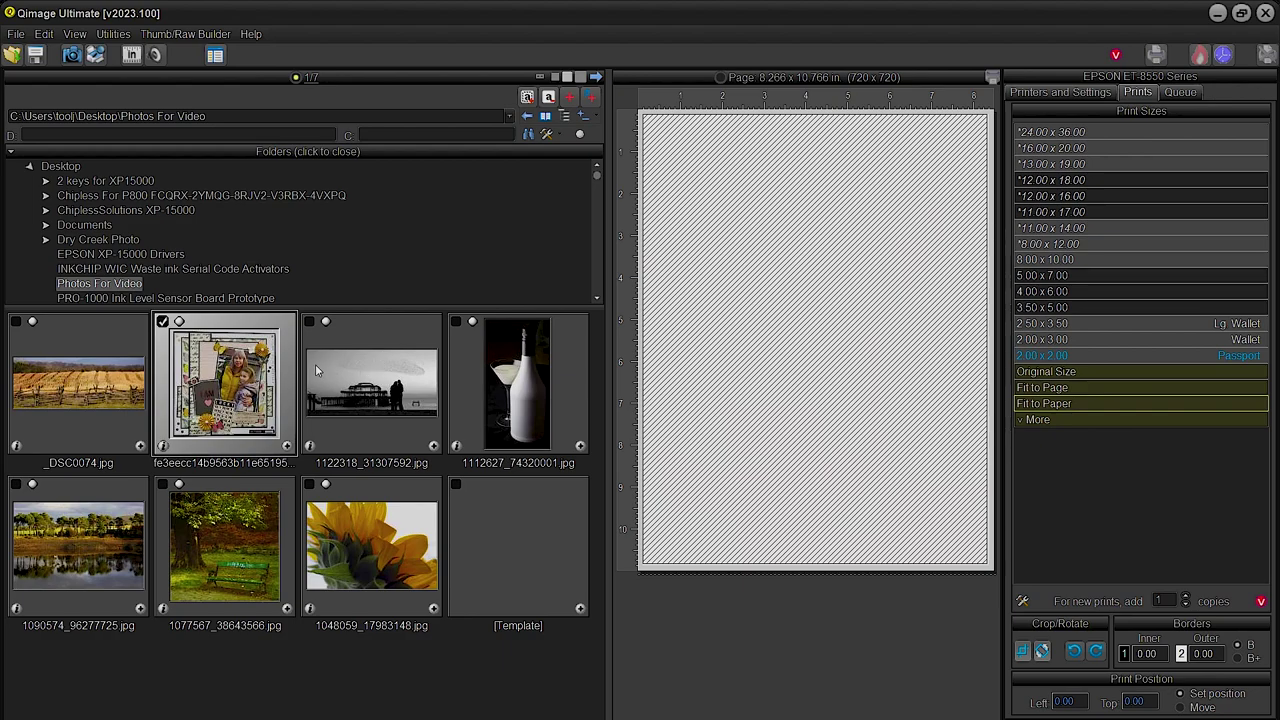
left_click(433, 447)
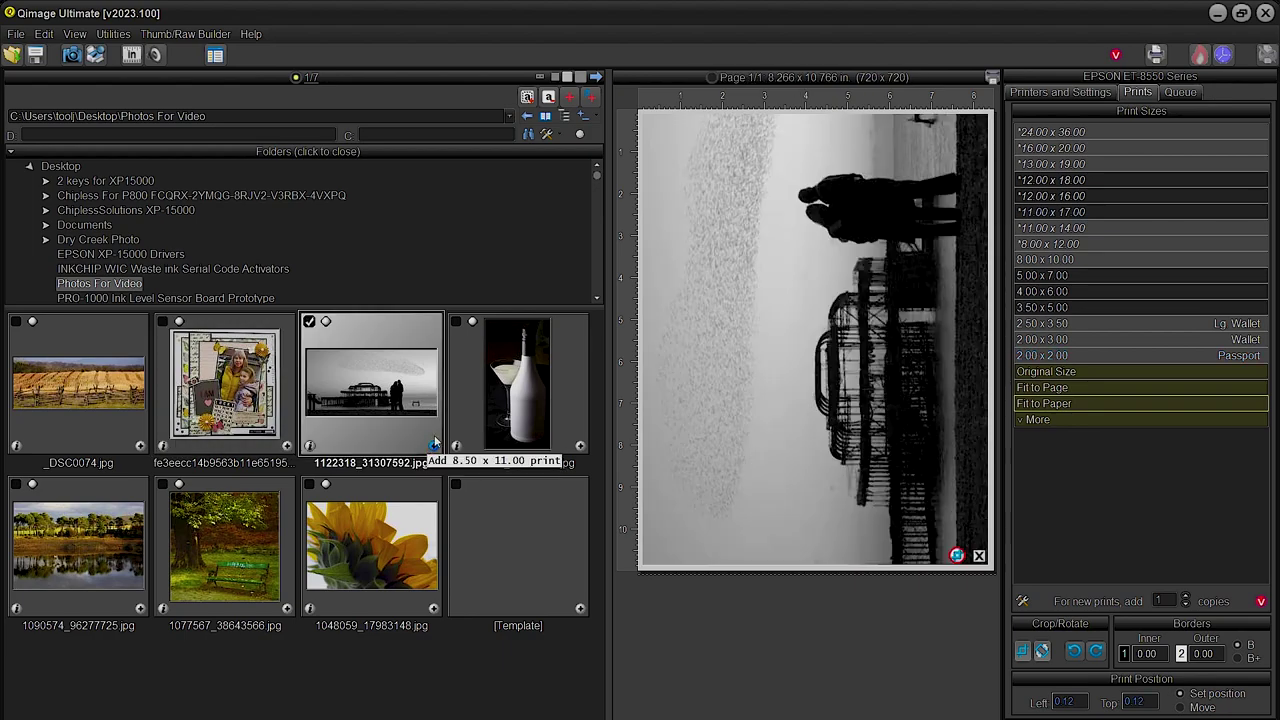
Delete the cropped pier print and add the same photo to the Letter page with auto crop off.
left_click(766, 291)
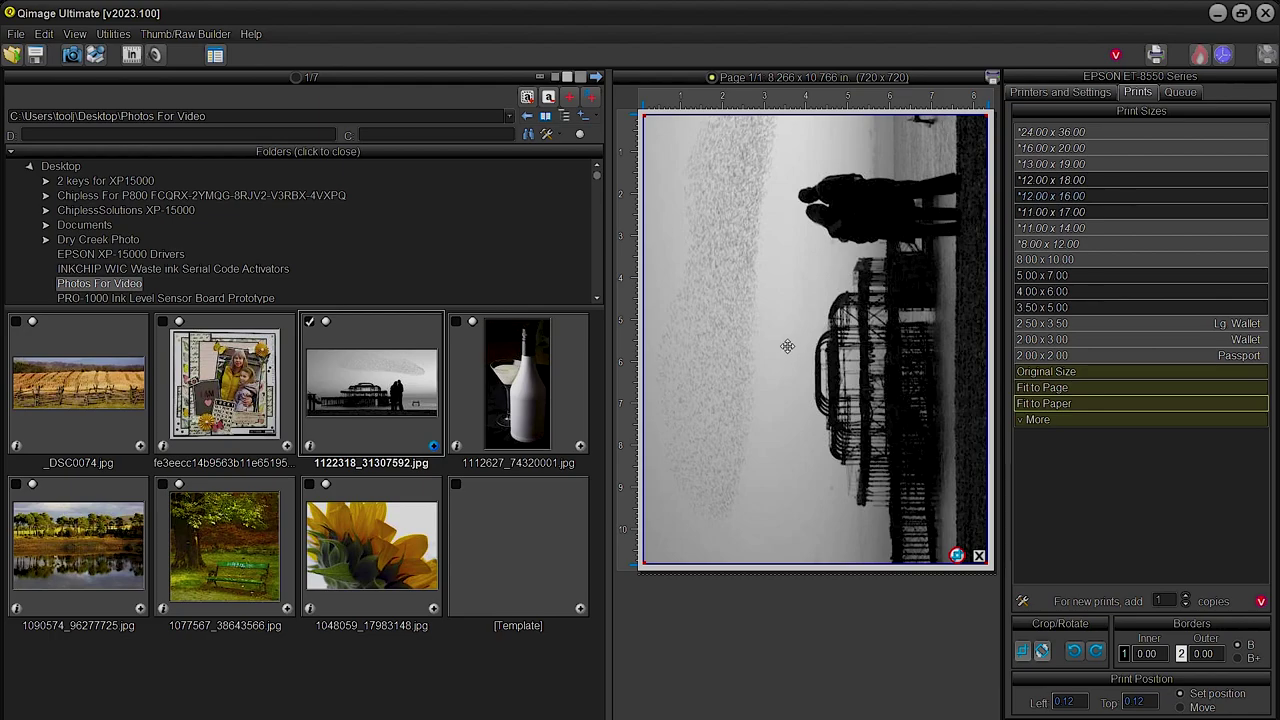
key("Delete")
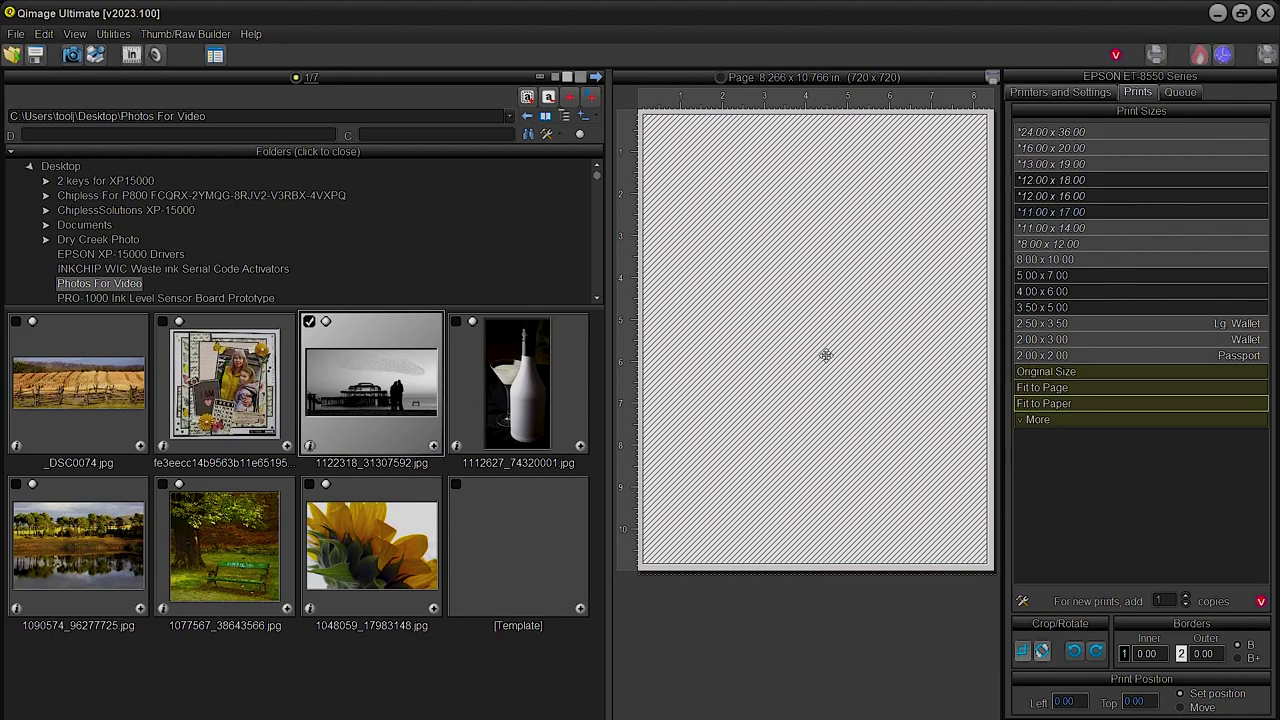
left_click(433, 446)
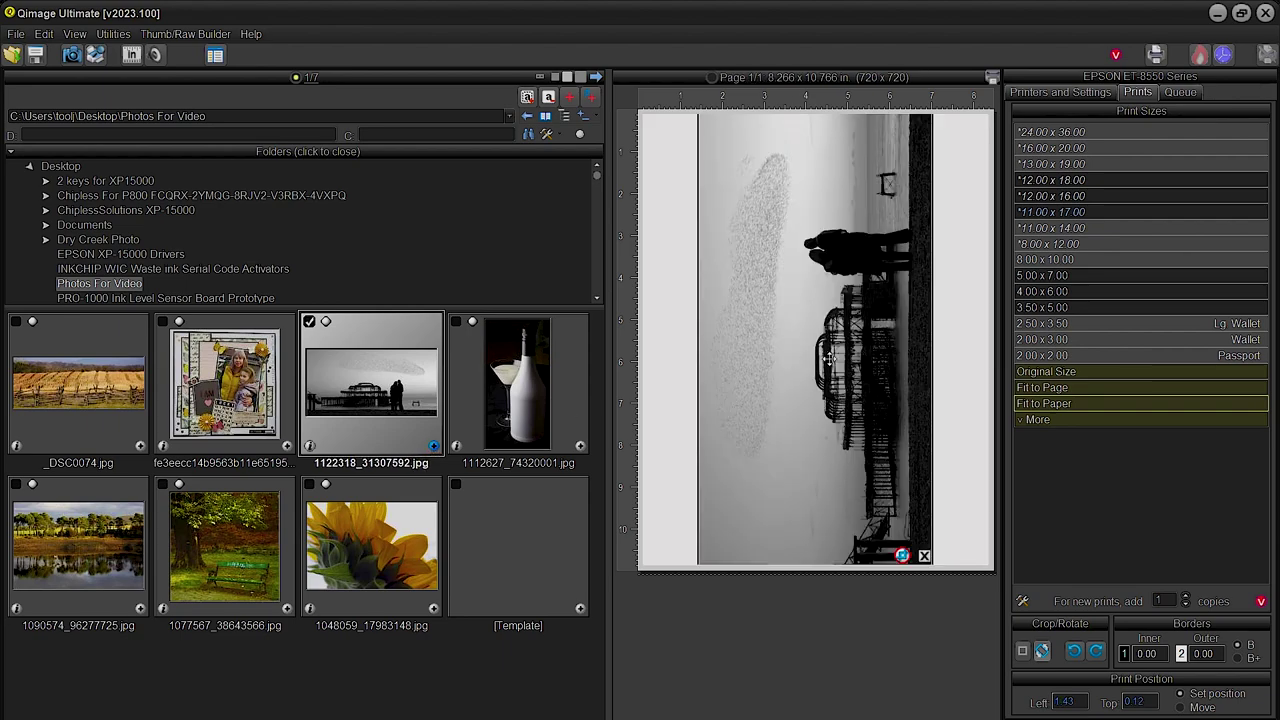
Replace the pier print with one sized Fit to Paper on 11 x 14 in media, and turn off its auto crop.
left_click(924, 556)
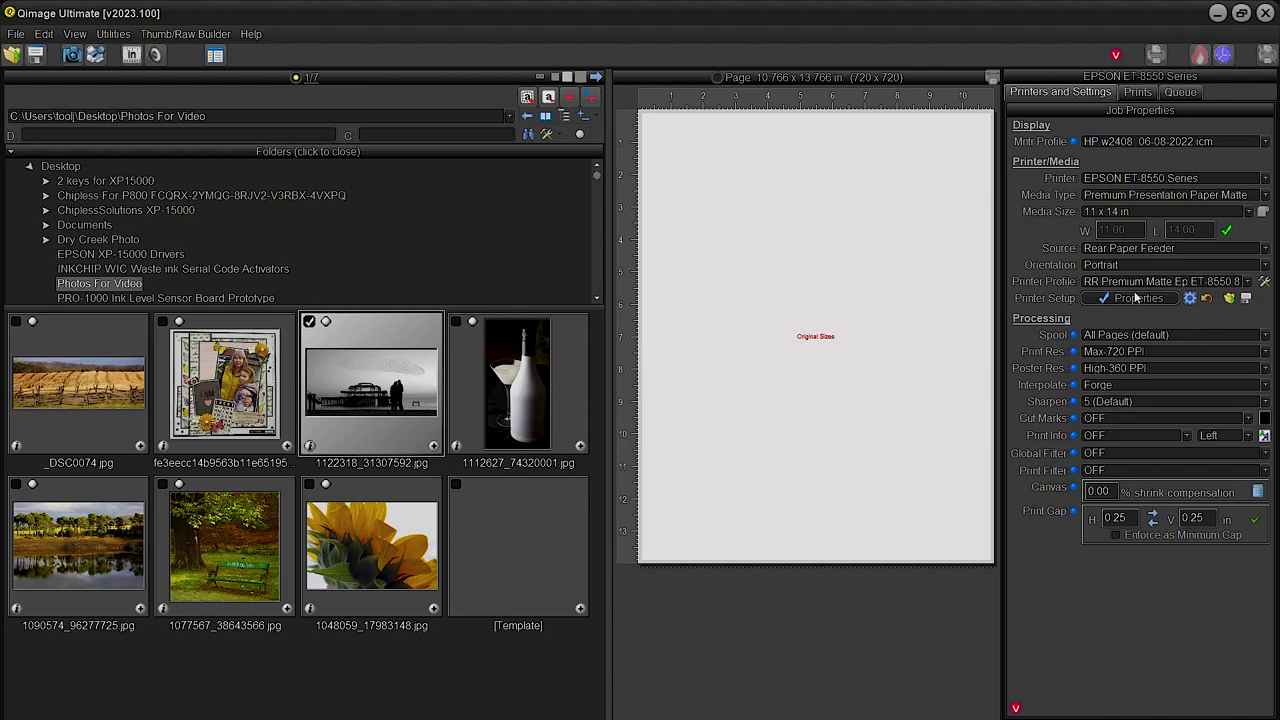
left_click(1134, 92)
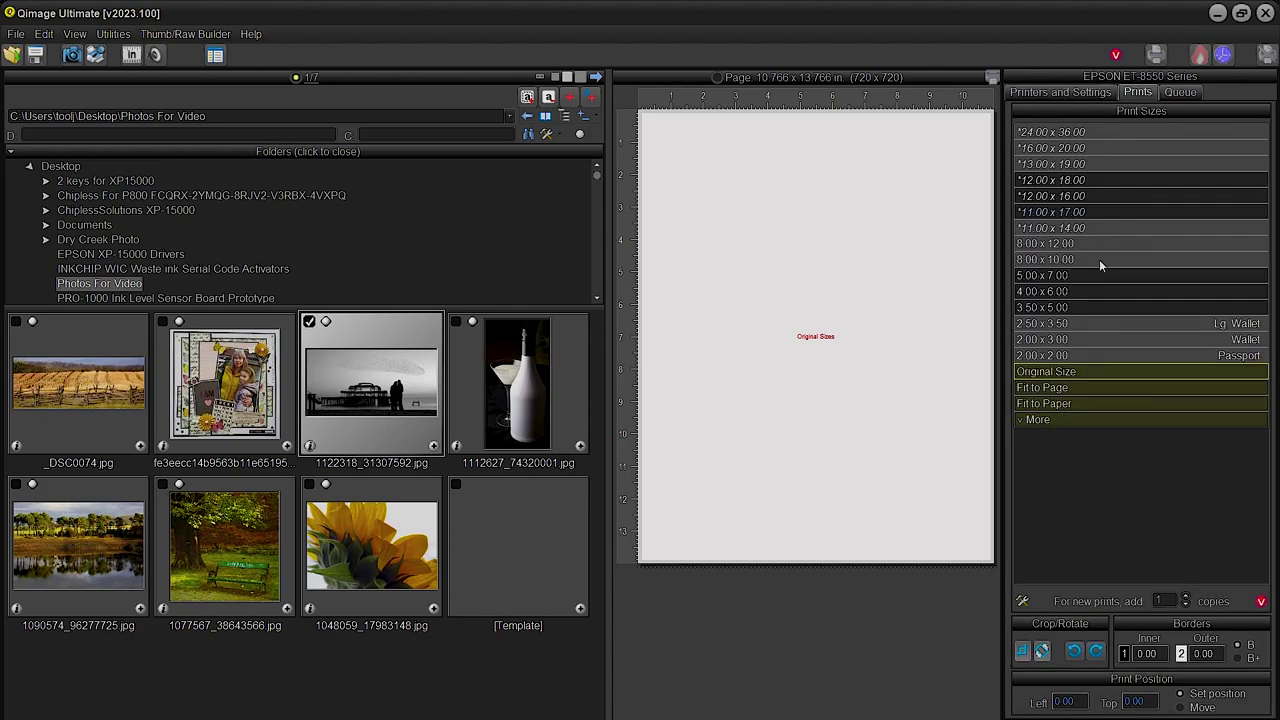
left_click(1041, 402)
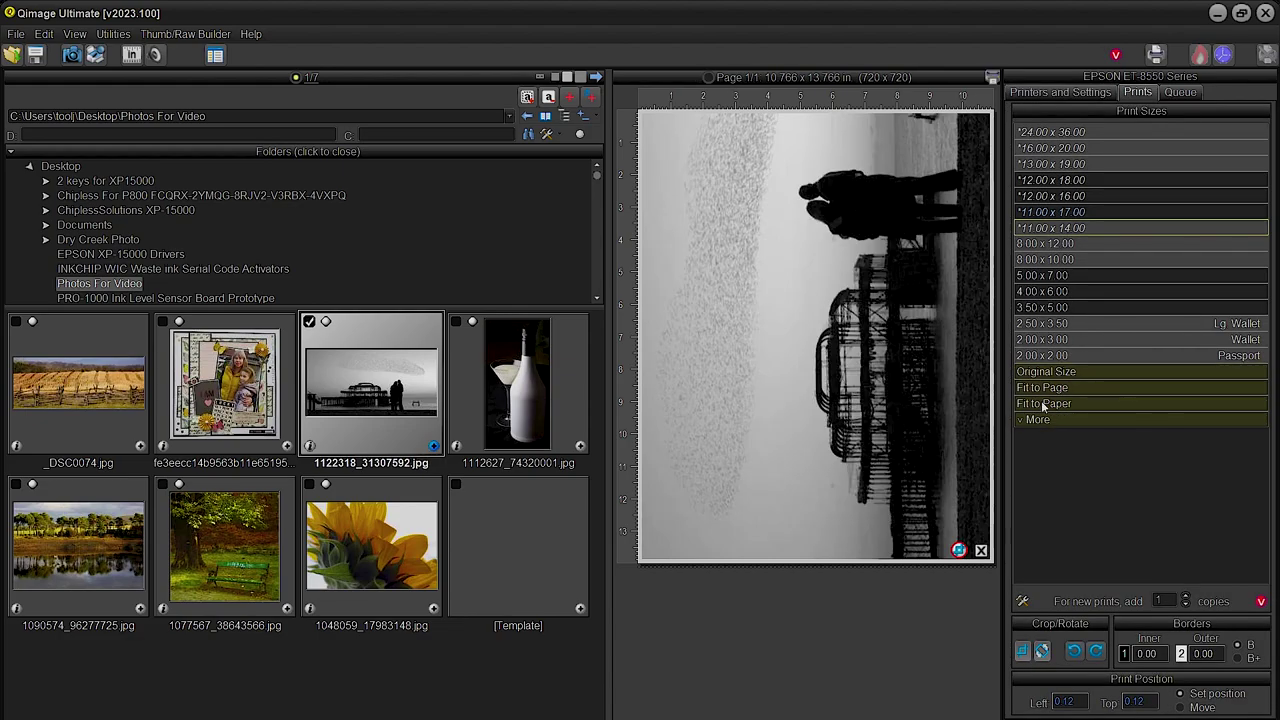
left_click(1022, 652)
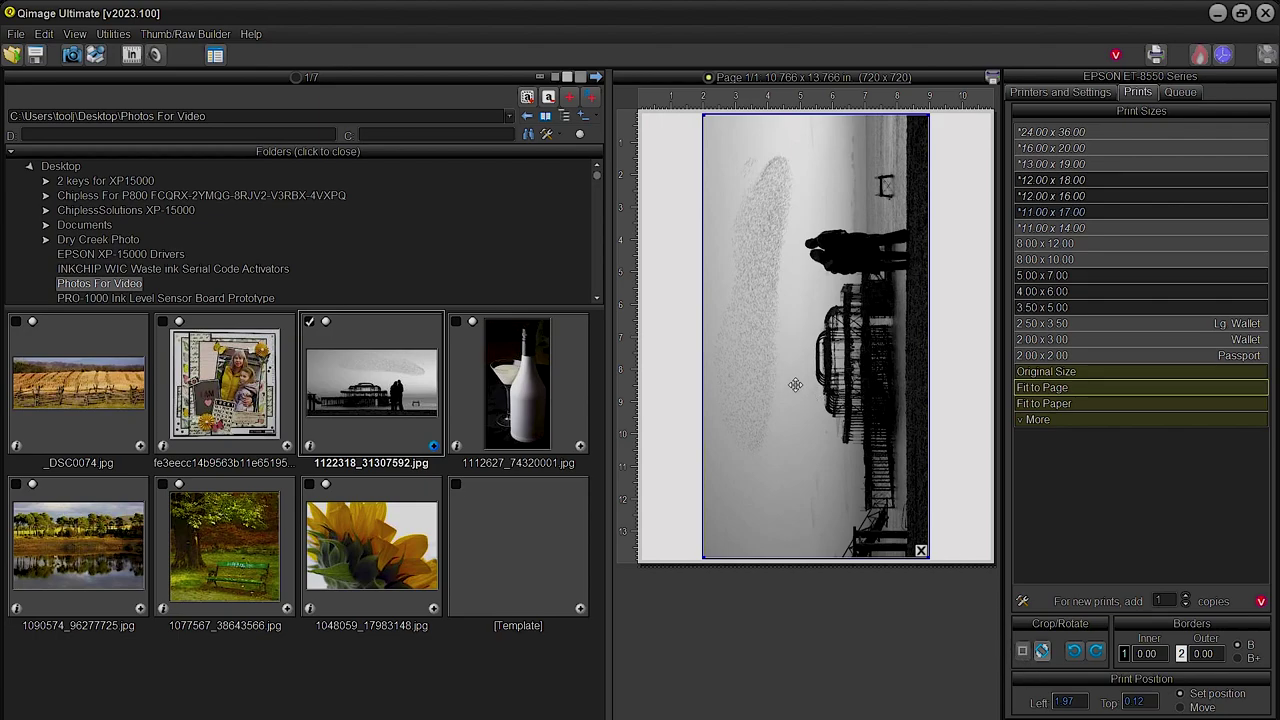
mouse_move(790, 386)
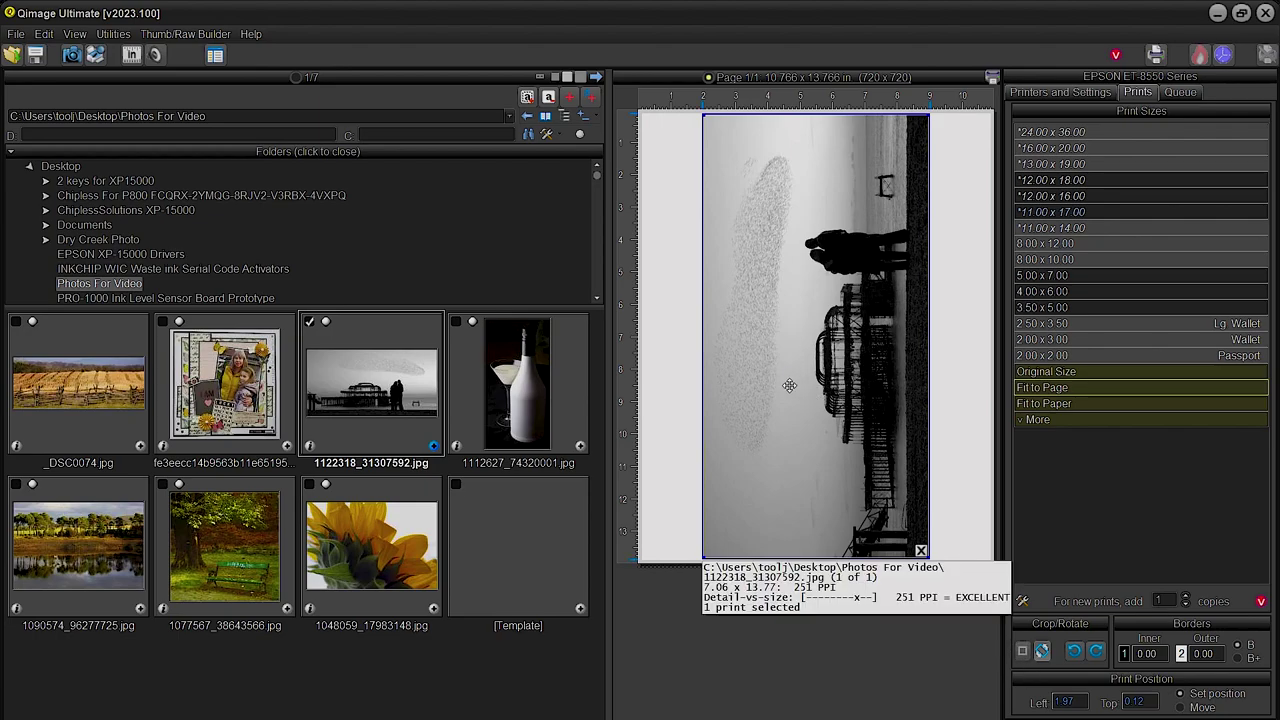
Delete the pier print from the page and set the media size to the custom 13x13 paper.
key("Delete")
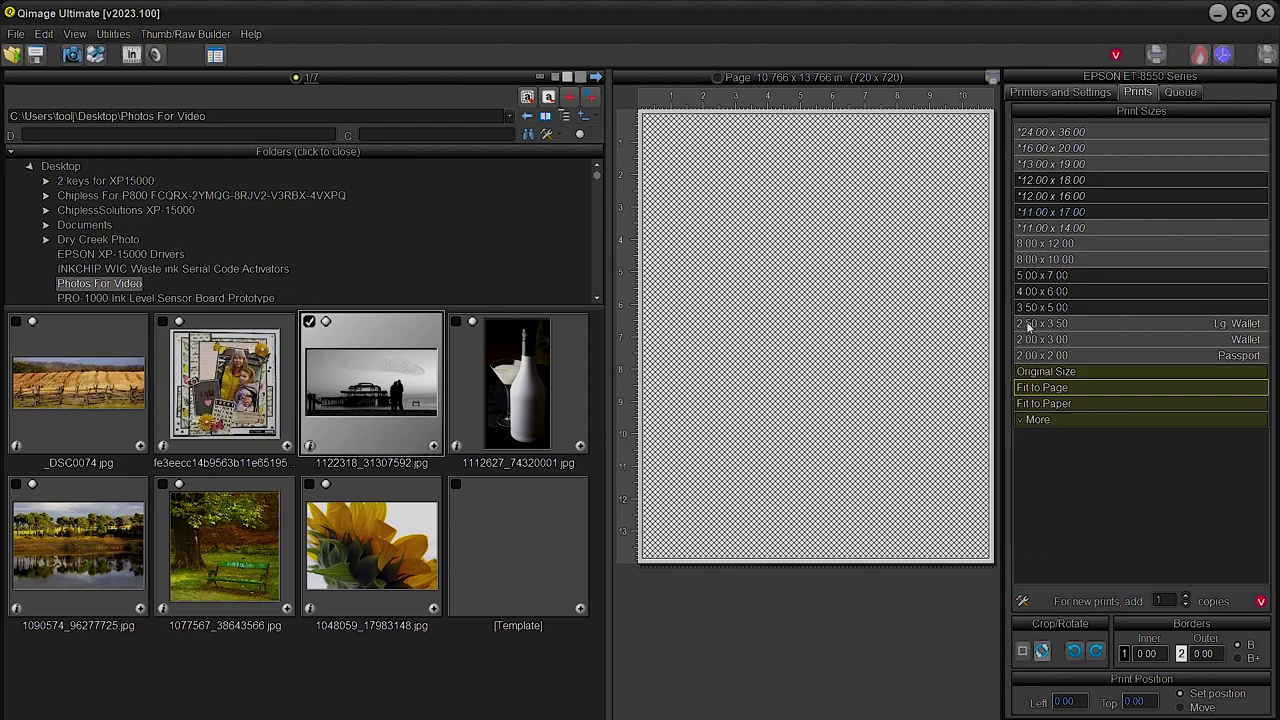
left_click(1076, 93)
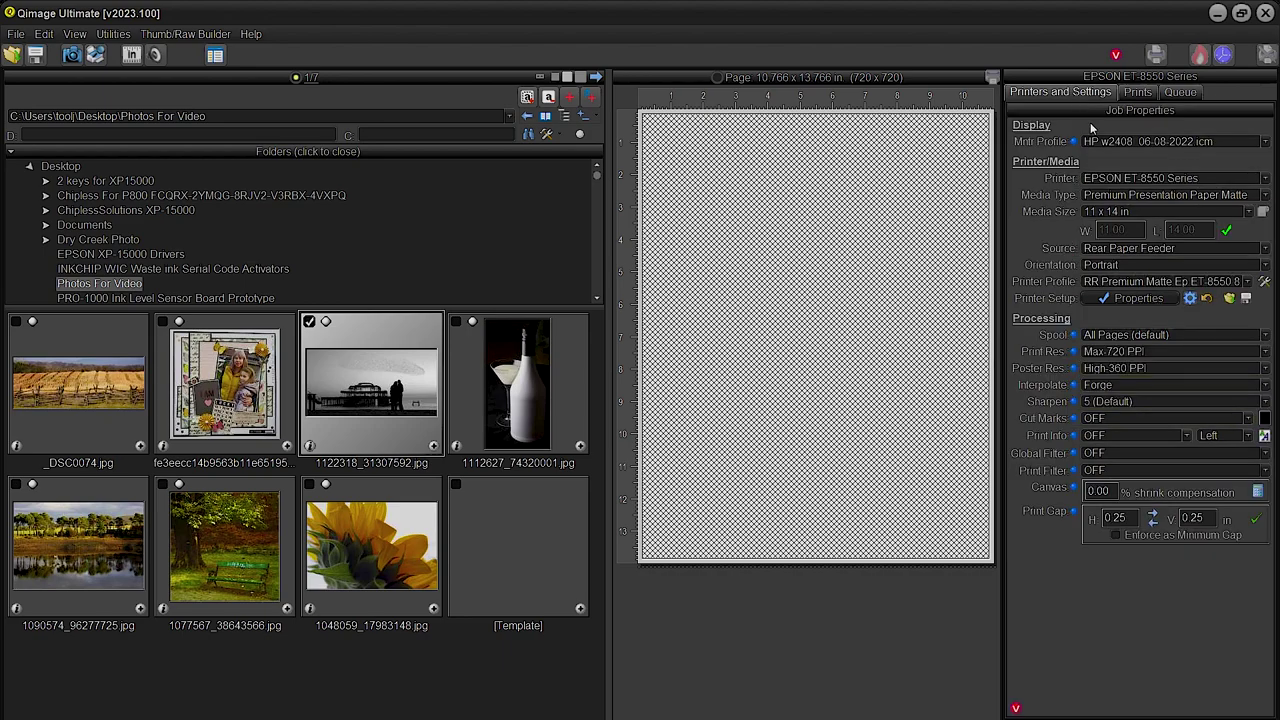
left_click(1139, 211)
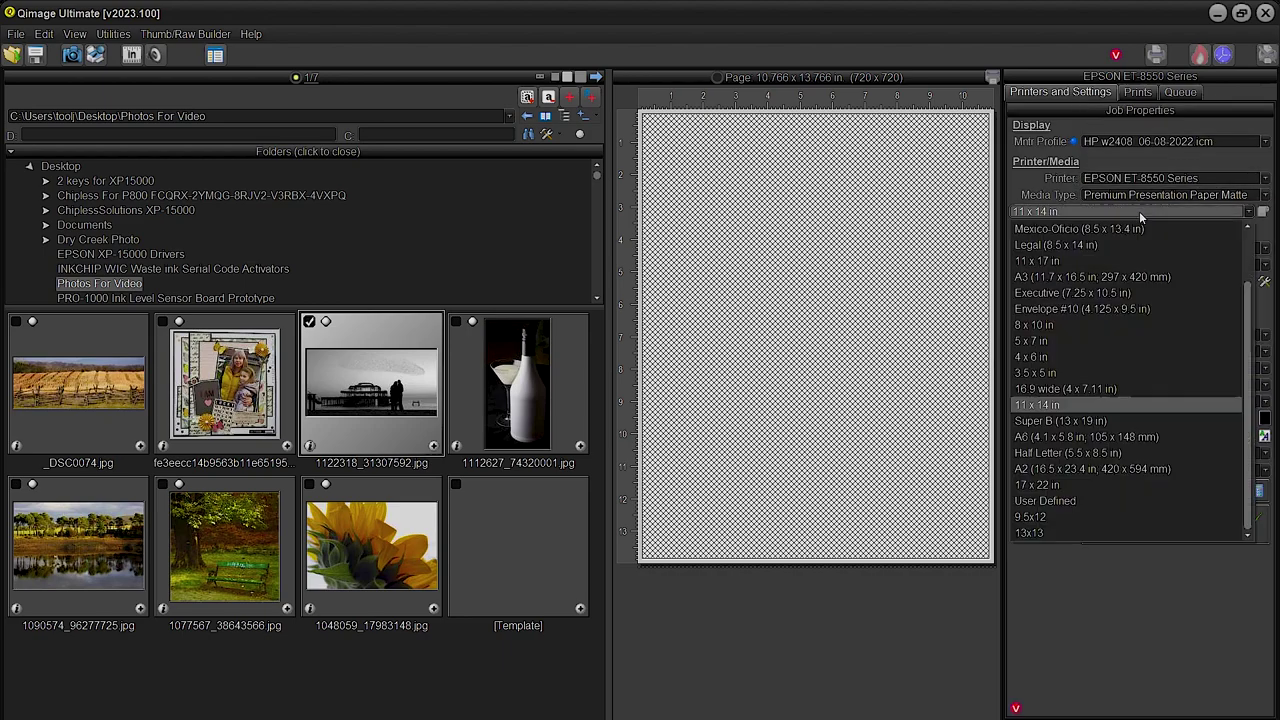
left_click(1040, 533)
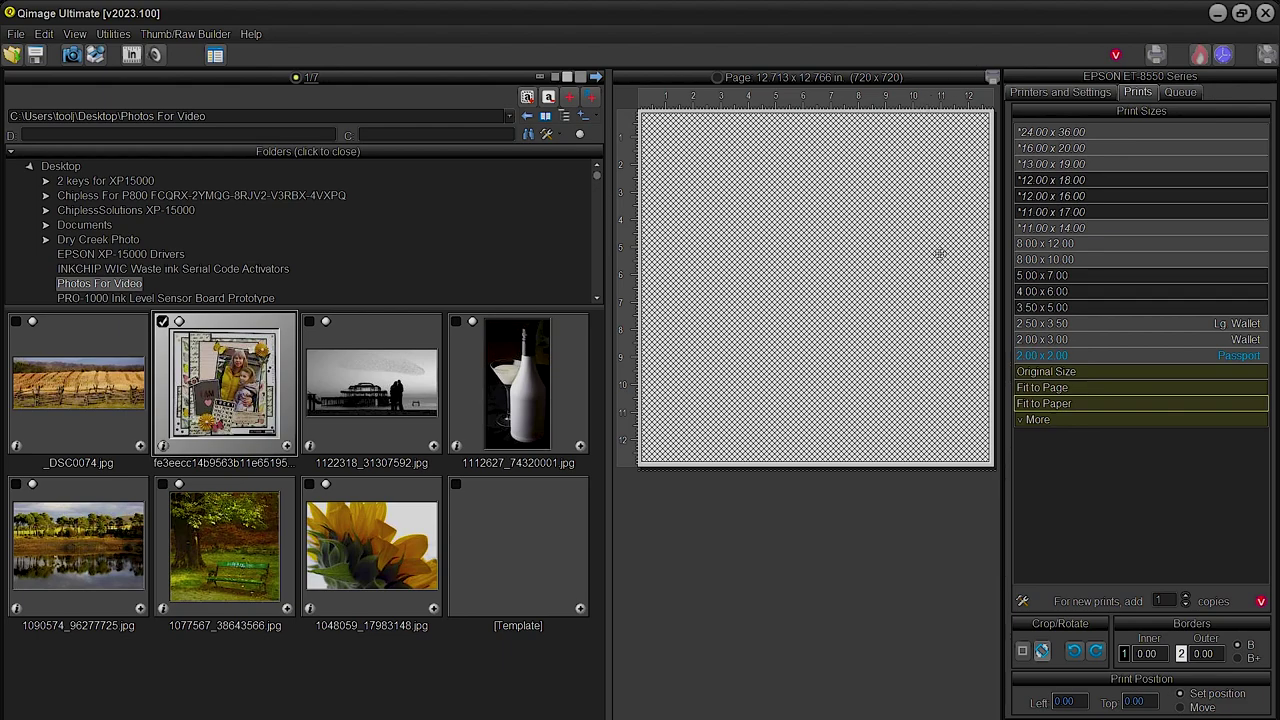
Place the scrapbook photo on the 13x13 page using Fit to Paper with auto crop on.
mouse_move(916, 203)
mouse_move(728, 314)
mouse_move(785, 302)
left_click(1037, 405)
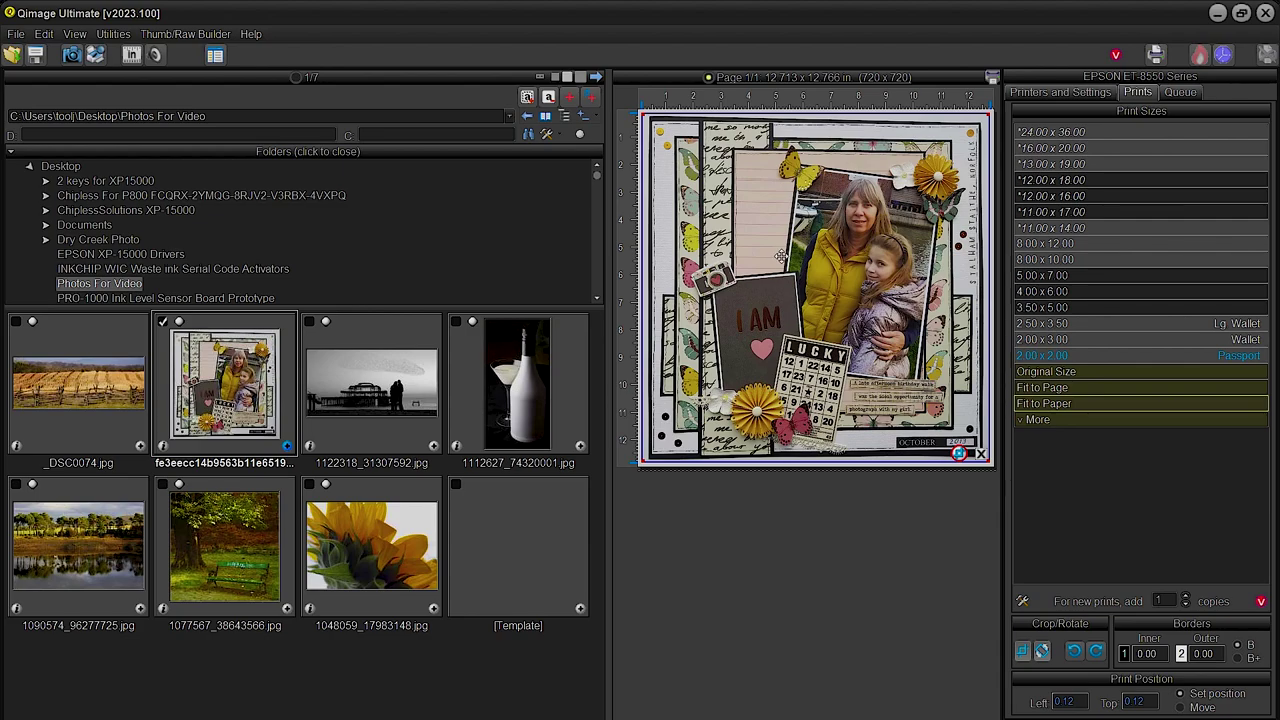
Replace the scrapbook print with the park bench photo at Fit to Paper with auto crop off, and clear the page.
key("Delete")
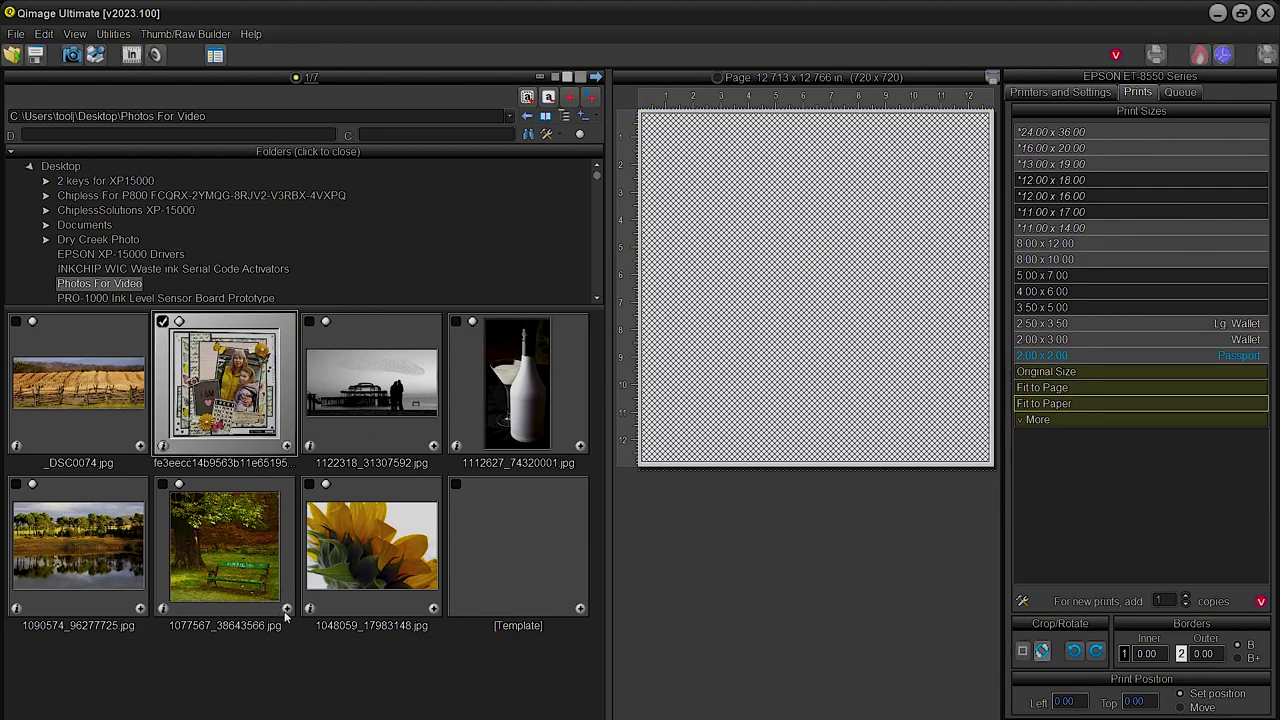
left_click(288, 608)
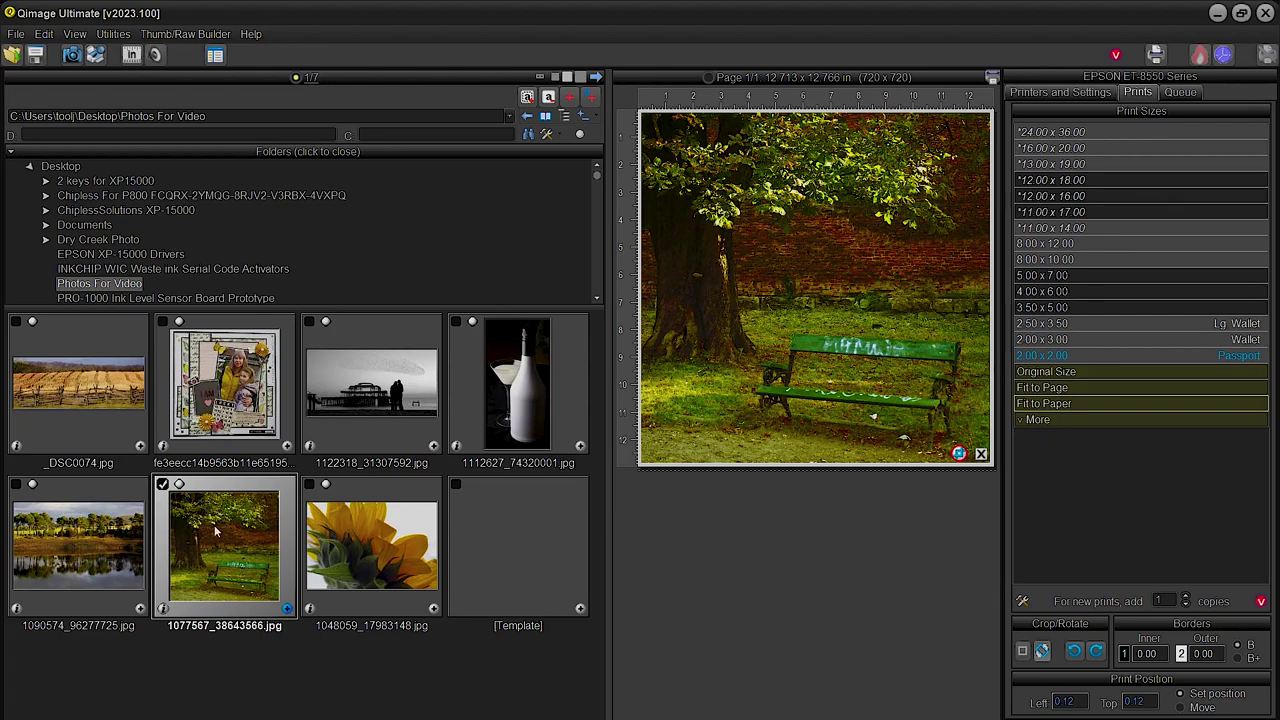
key("Delete")
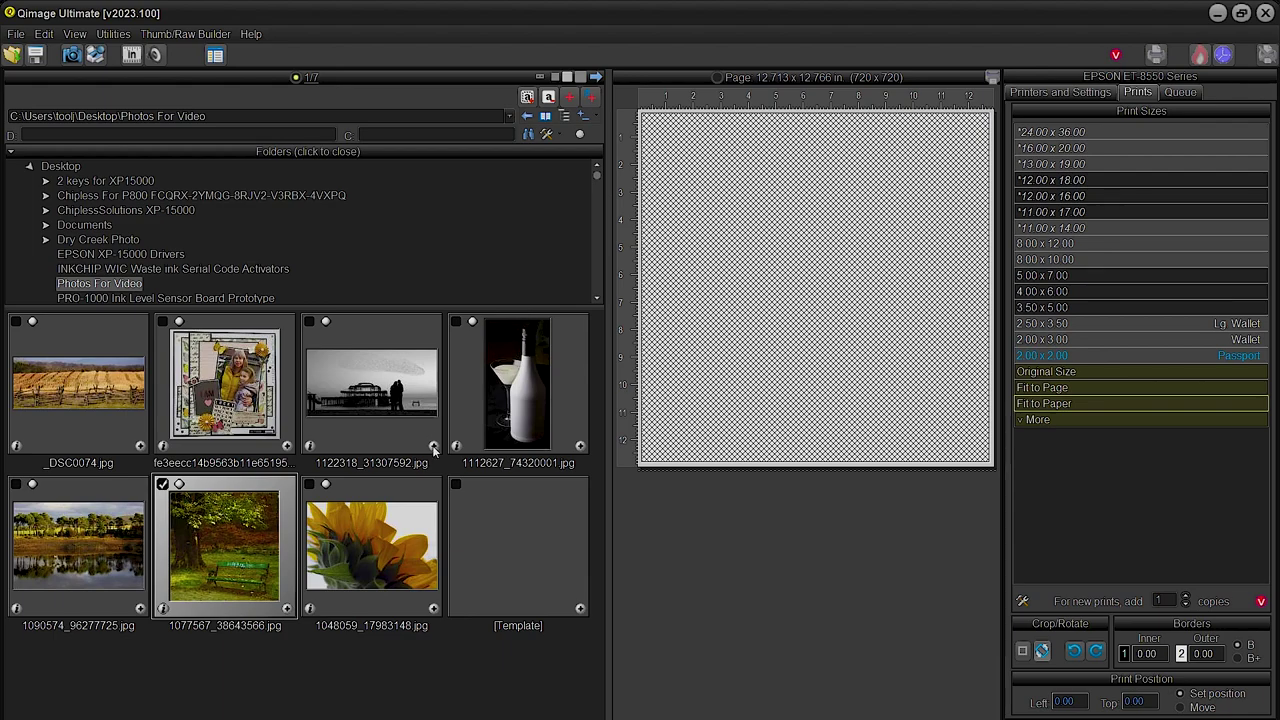
Place the field photo _DSC0074.jpg at Fit to Paper uncropped, and replace it with a print that has auto crop on.
left_click(140, 446)
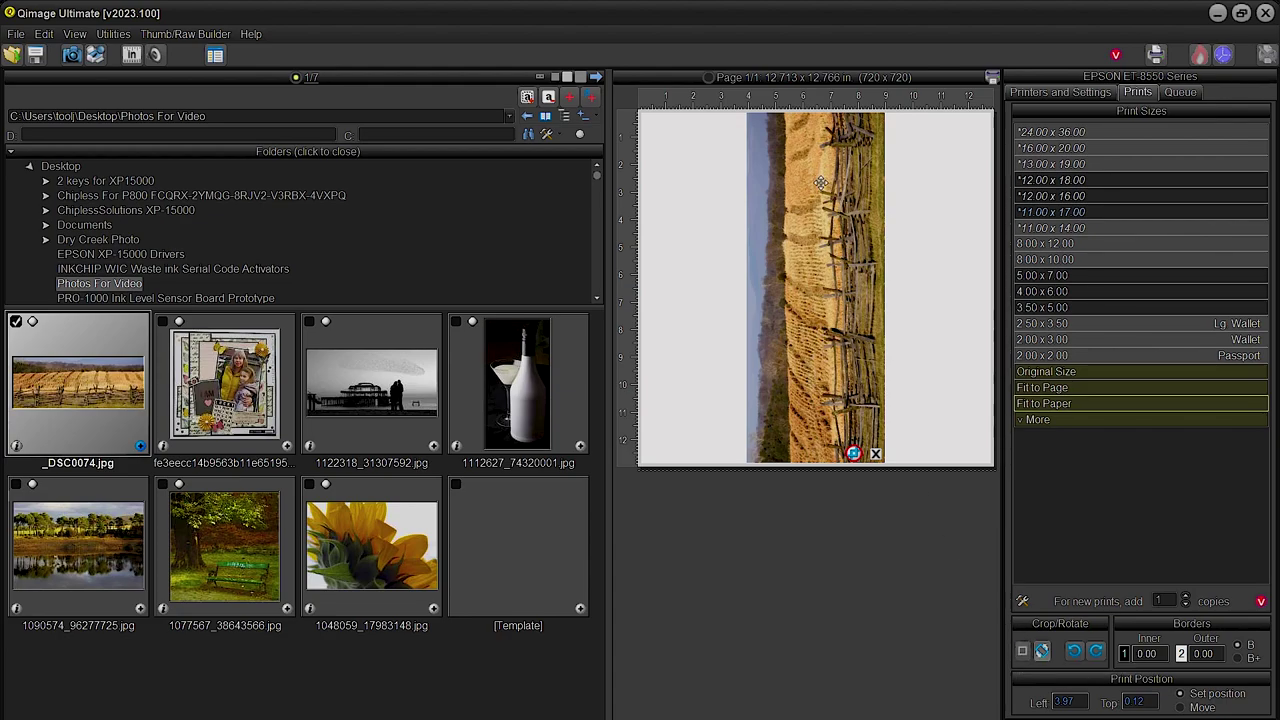
key("Delete")
left_click(1022, 653)
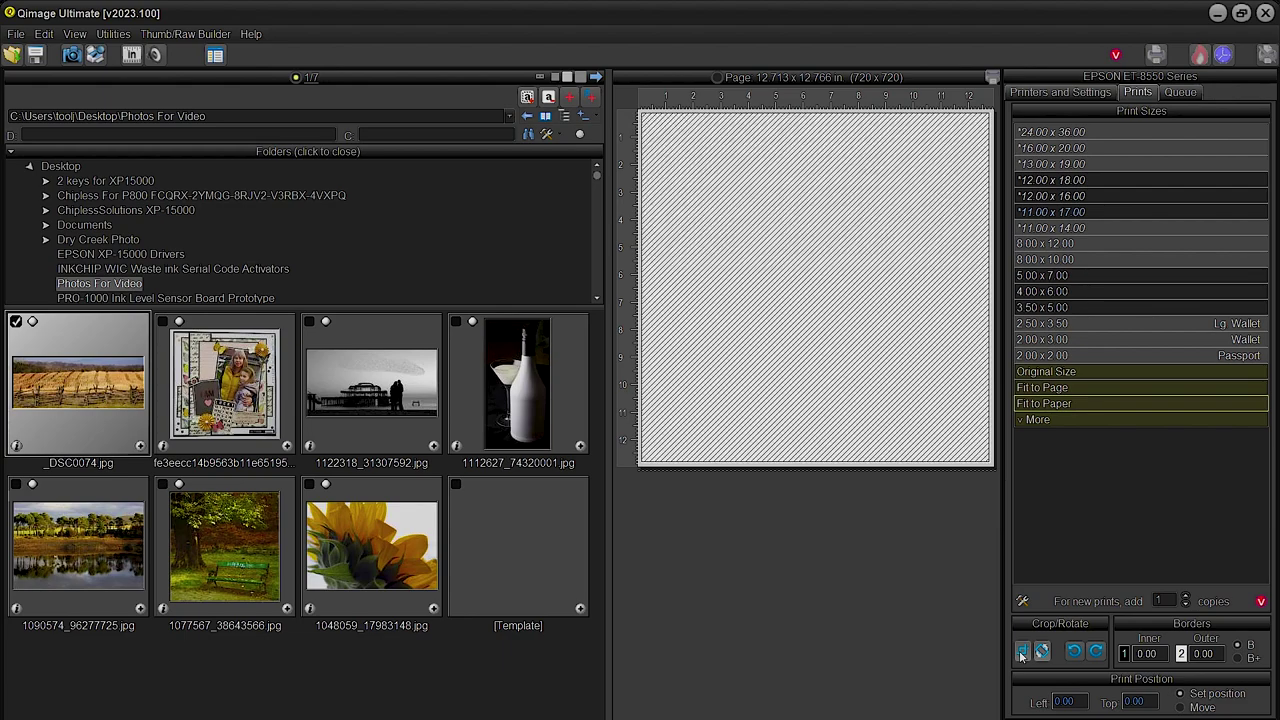
left_click(140, 447)
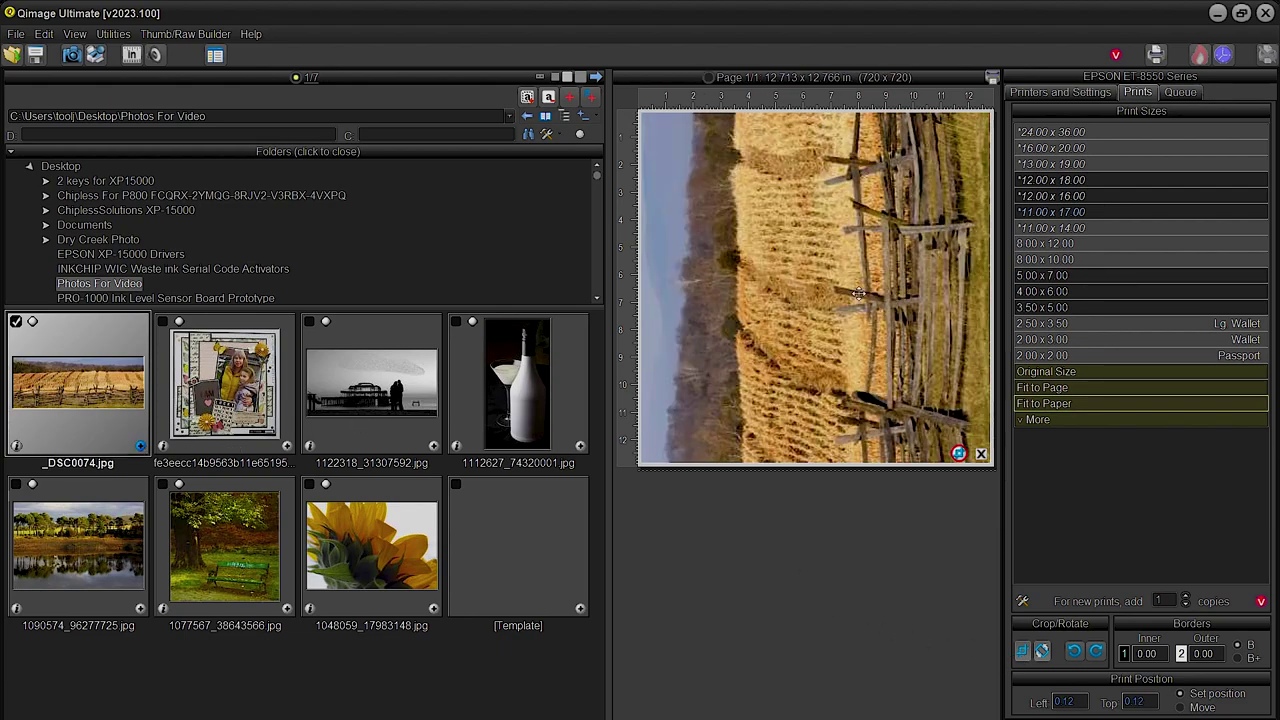
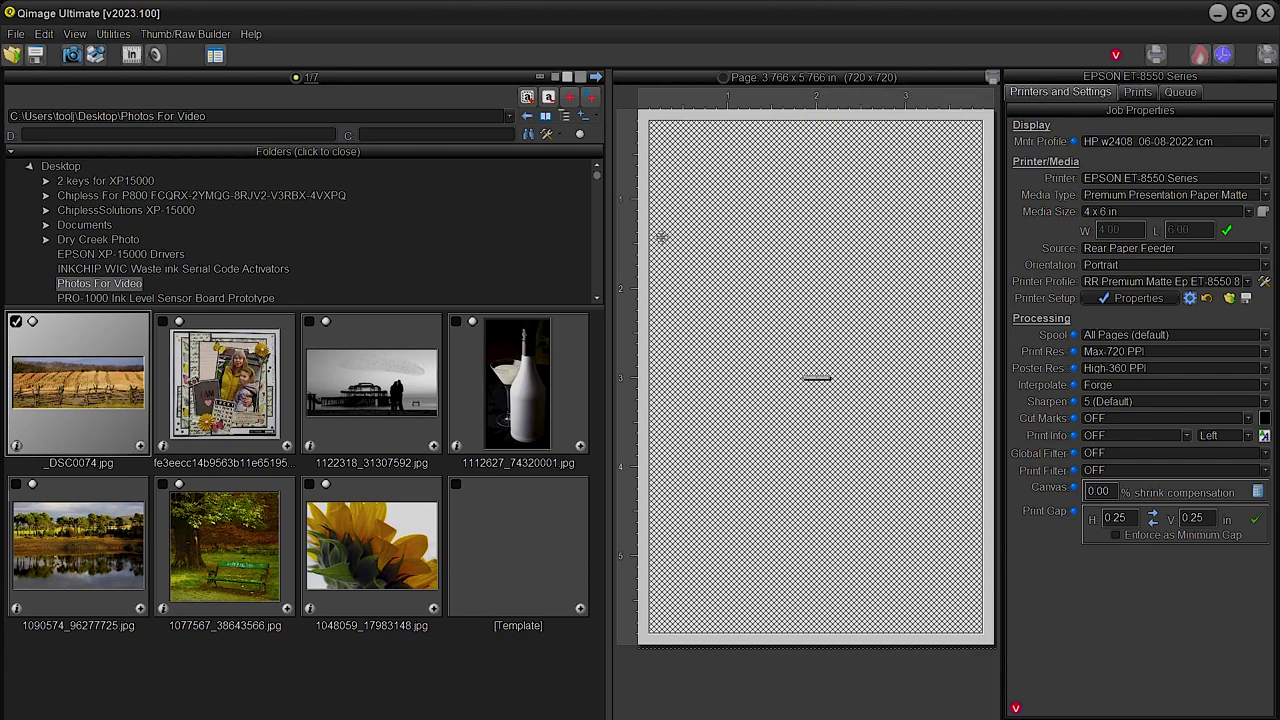
Place the pier photo on the 4 x 6 in page, size it Fit to Page, and compare auto crop on with off.
left_click(407, 360)
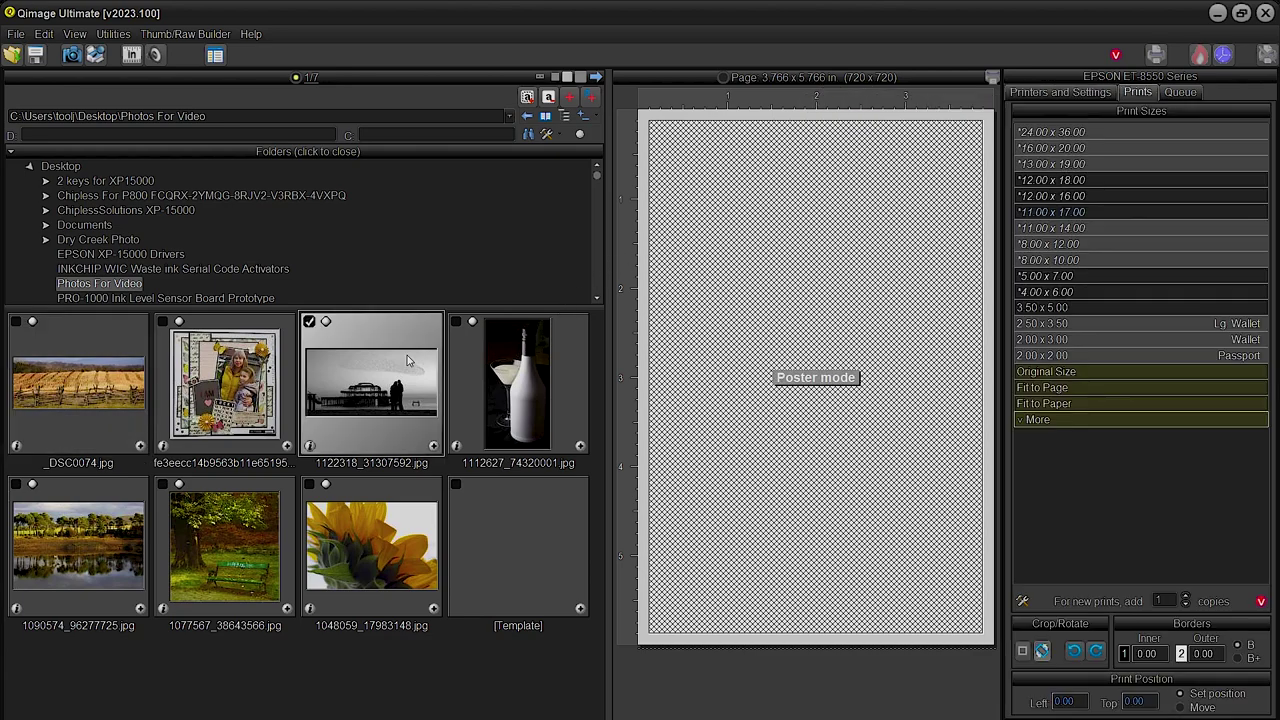
left_click(1055, 405)
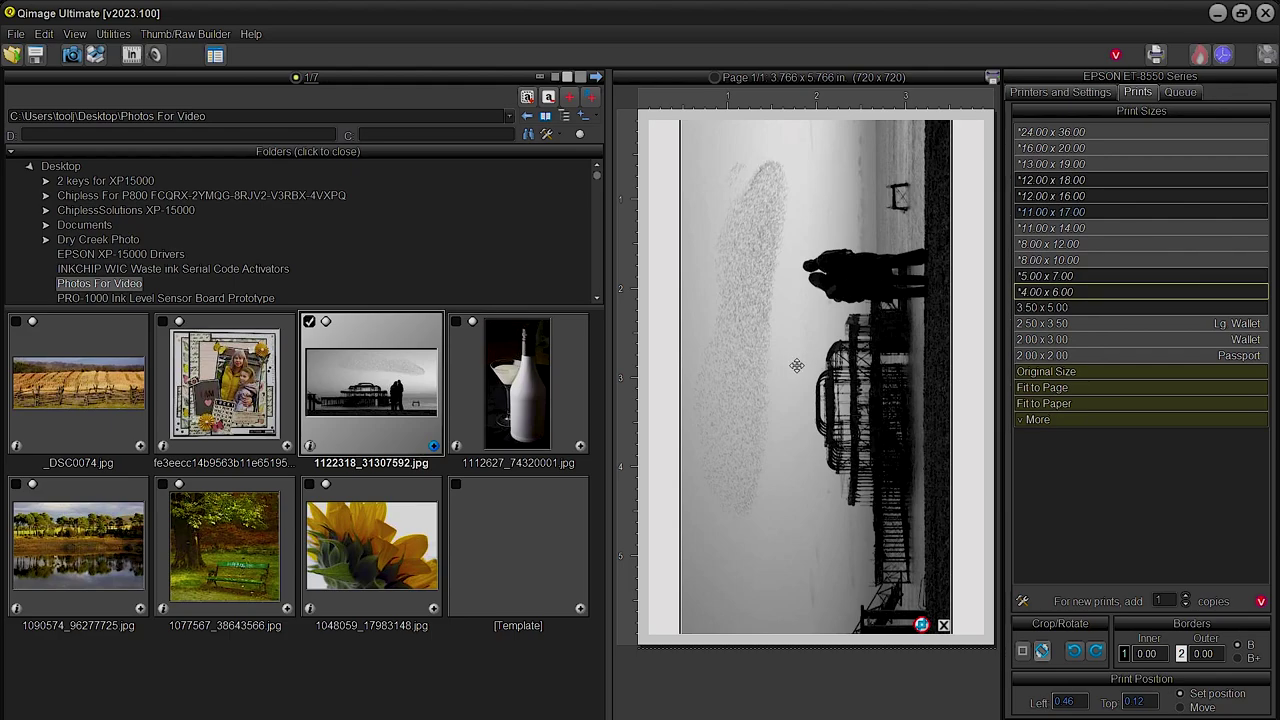
left_click(1022, 651)
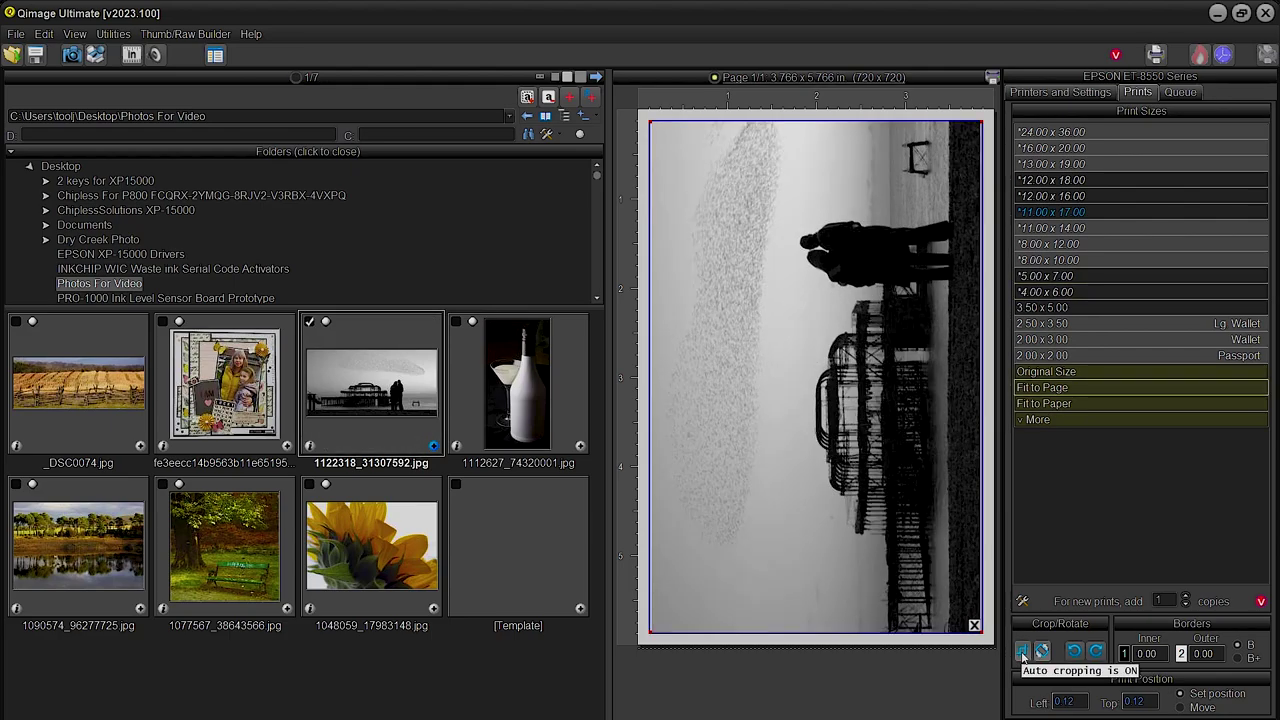
left_click(1022, 651)
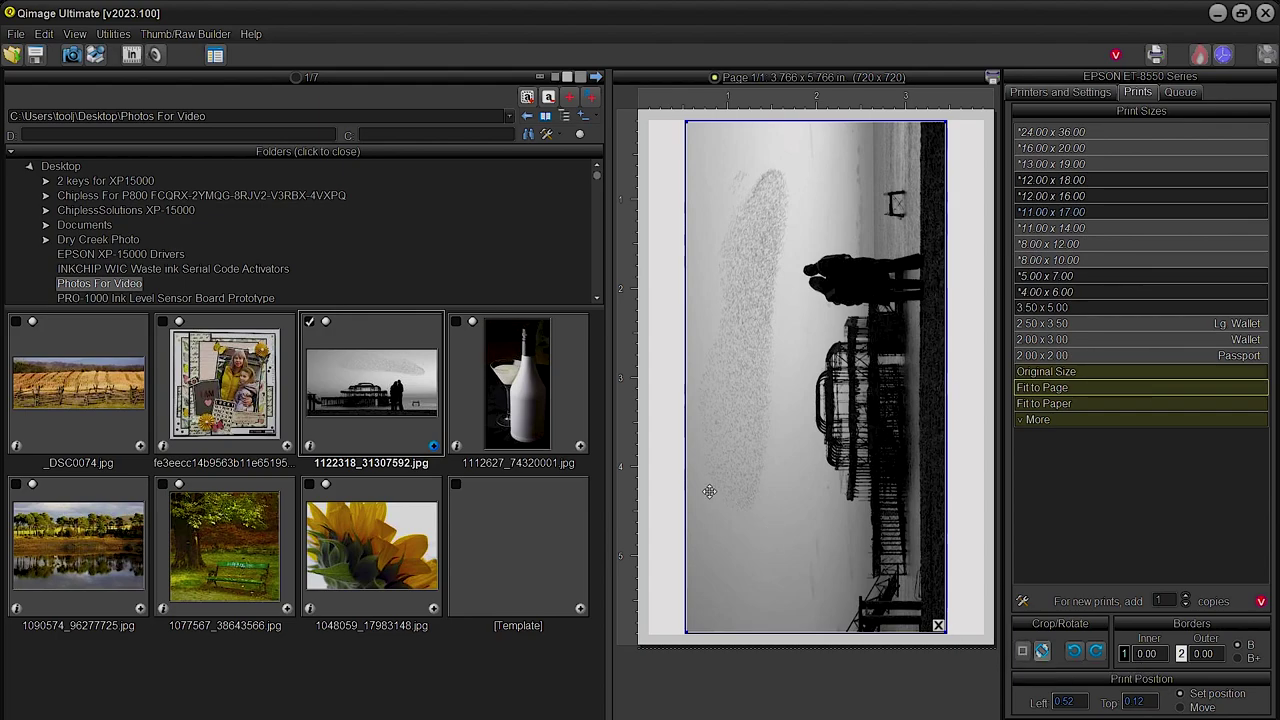
Add the bottle, scrapbook, field and lake photos as uncropped Fit to Page prints on their own pages.
left_click(581, 447)
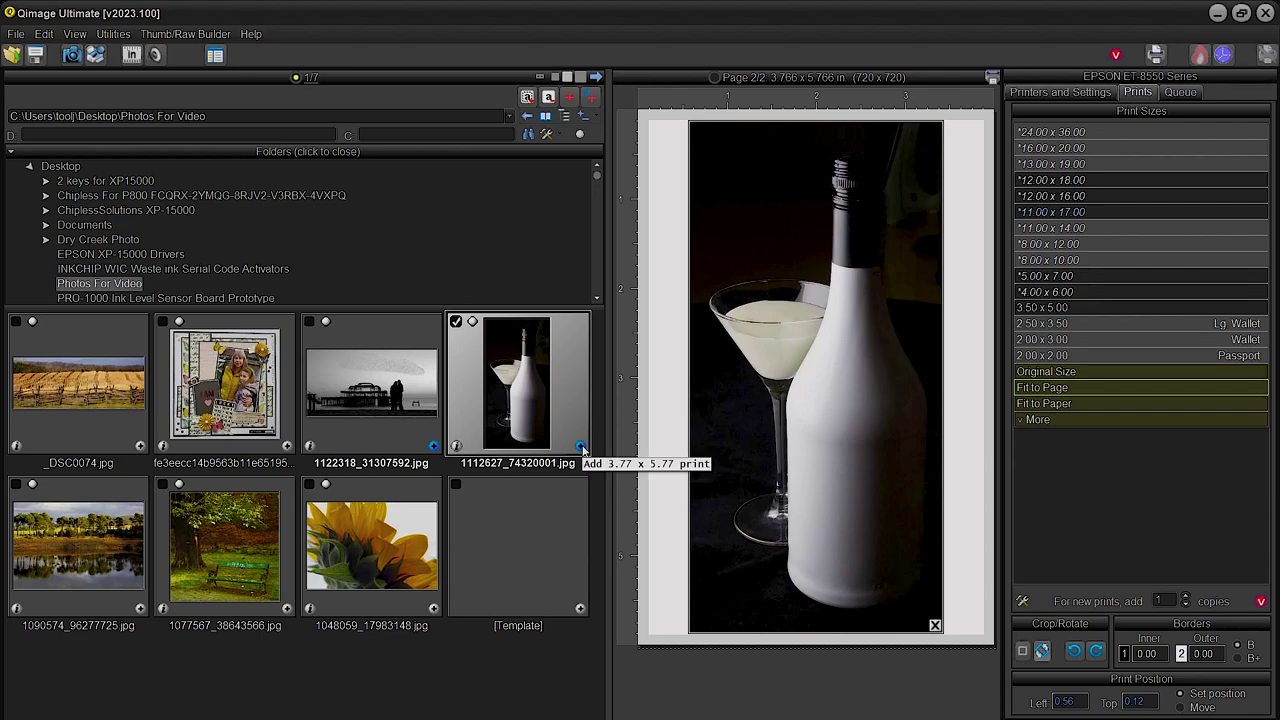
left_click(288, 446)
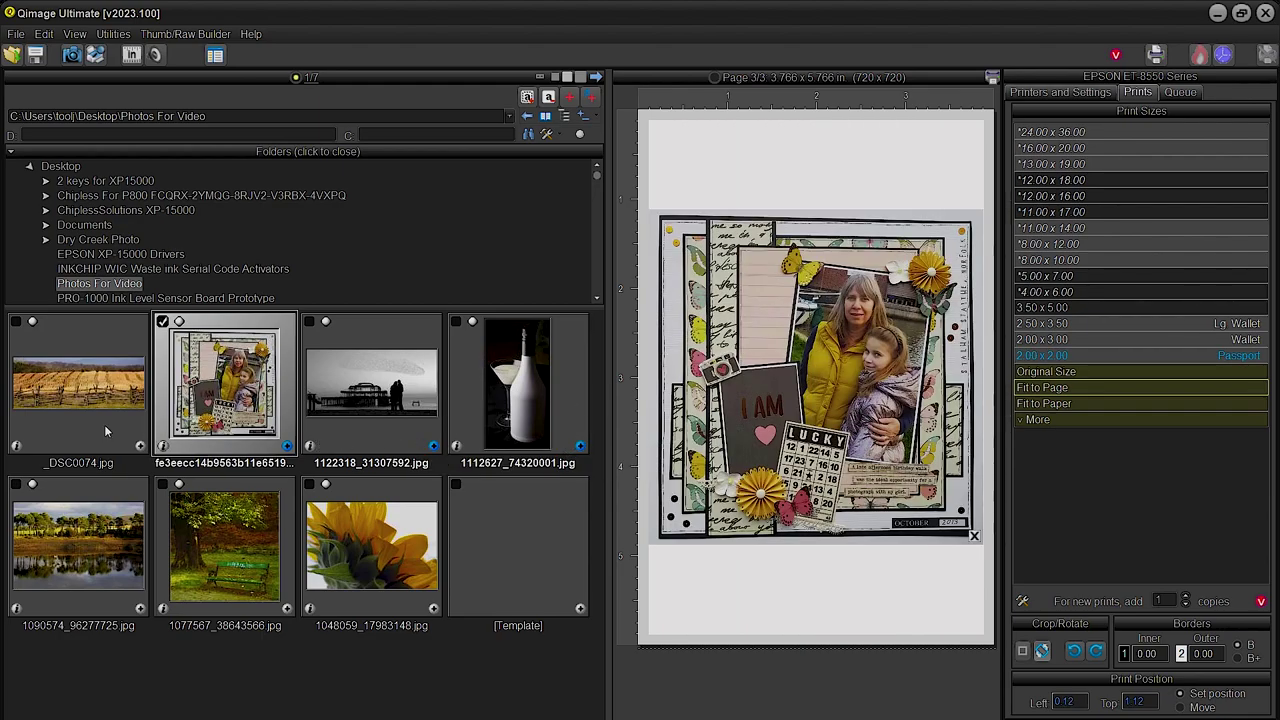
left_click(140, 447)
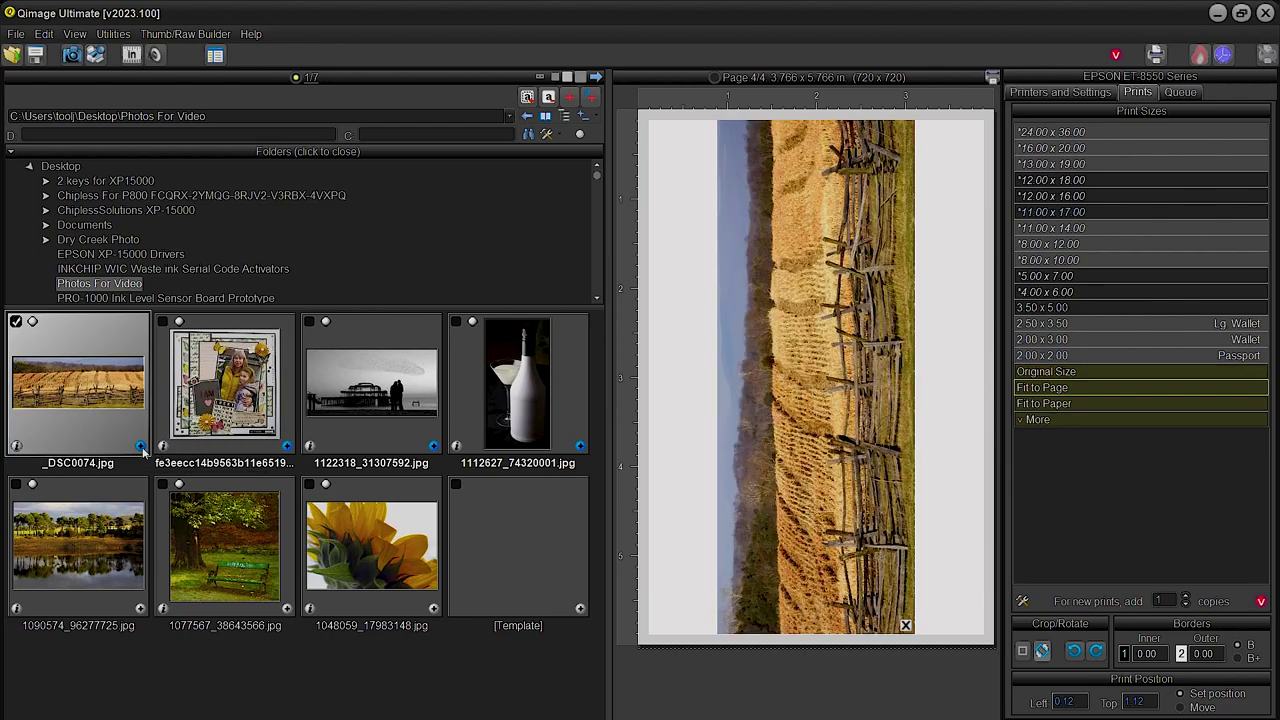
left_click(140, 609)
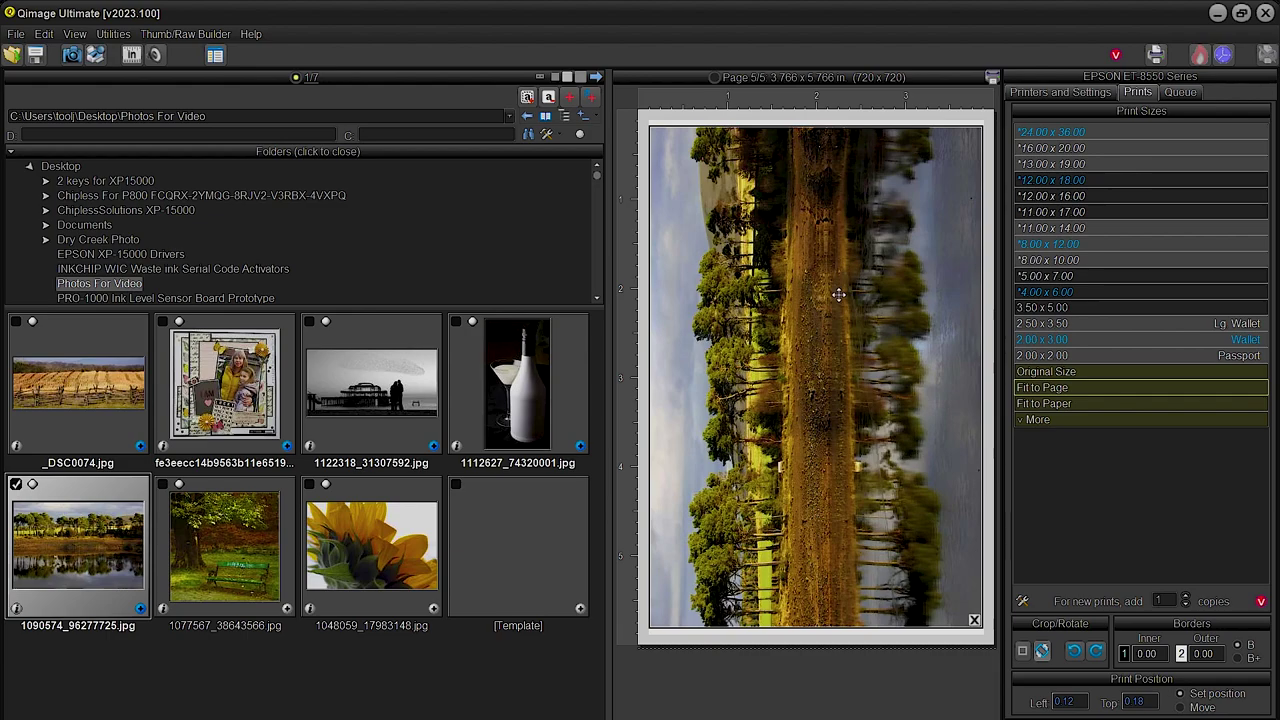
Delete all the Fit to Page prints, working back from the lake photo to the pier photo on the first page.
mouse_move(838, 294)
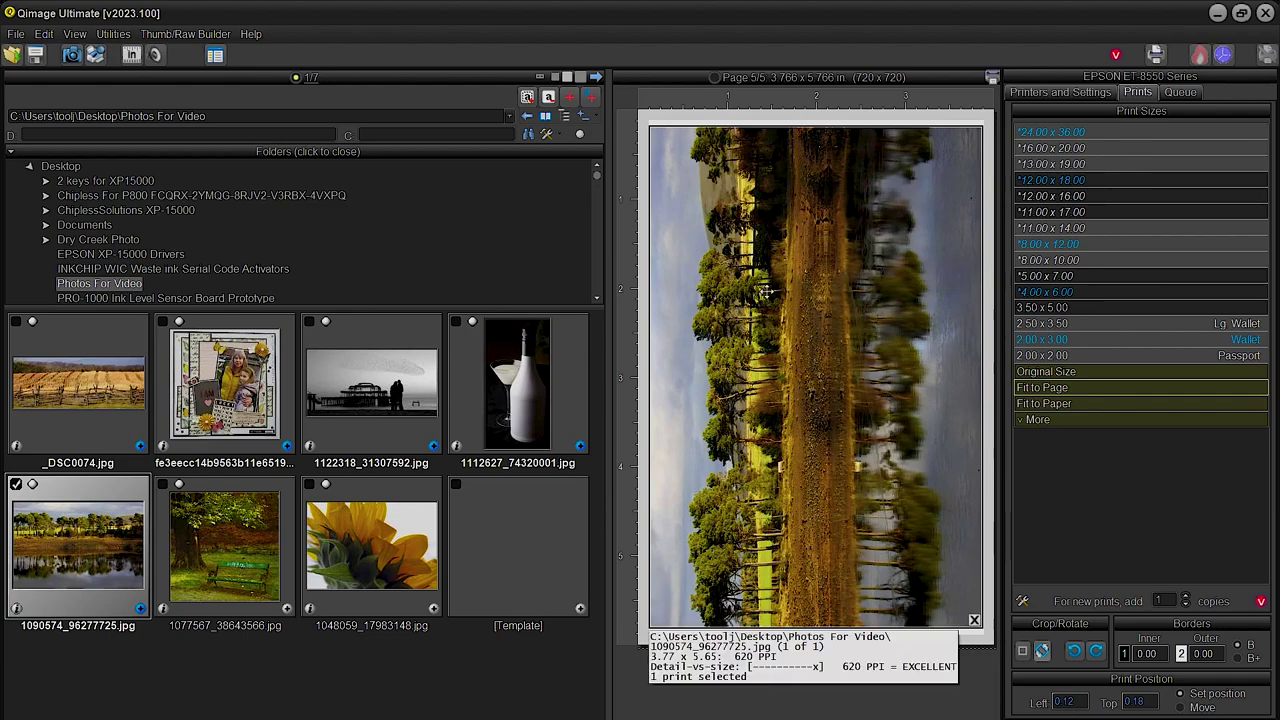
scroll(765, 292, "up", 1)
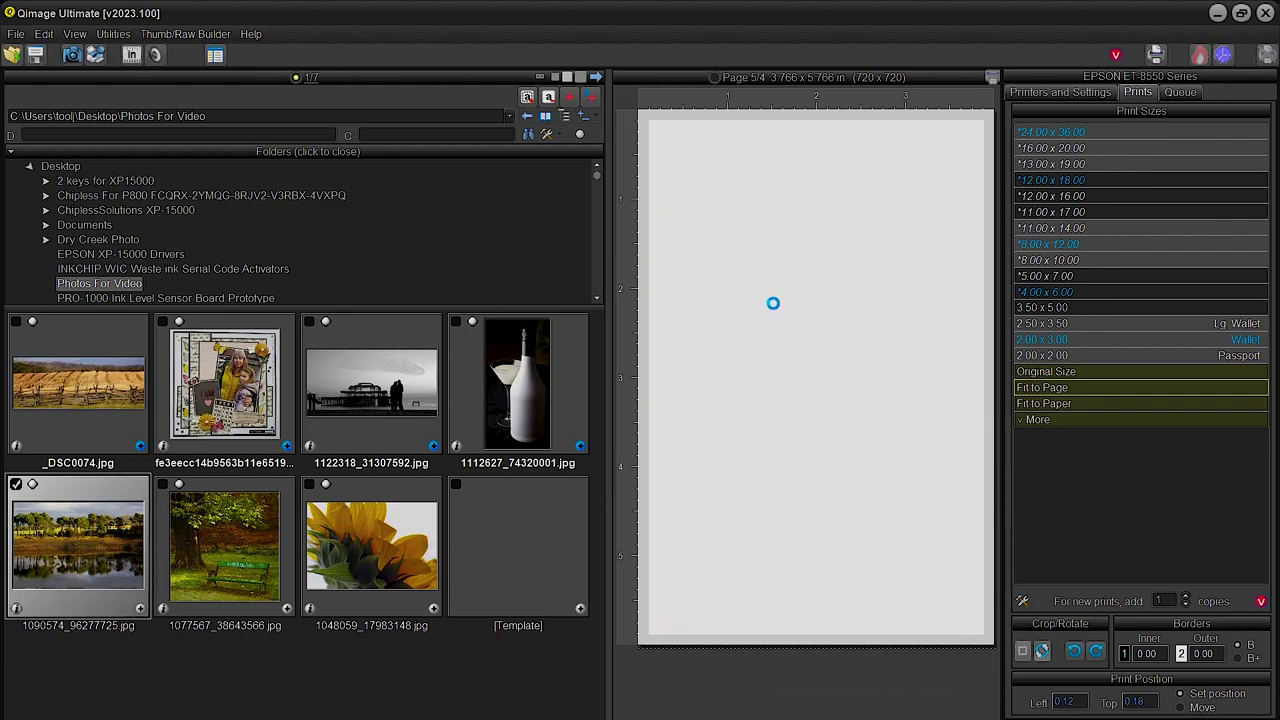
scroll(775, 308, "up", 2)
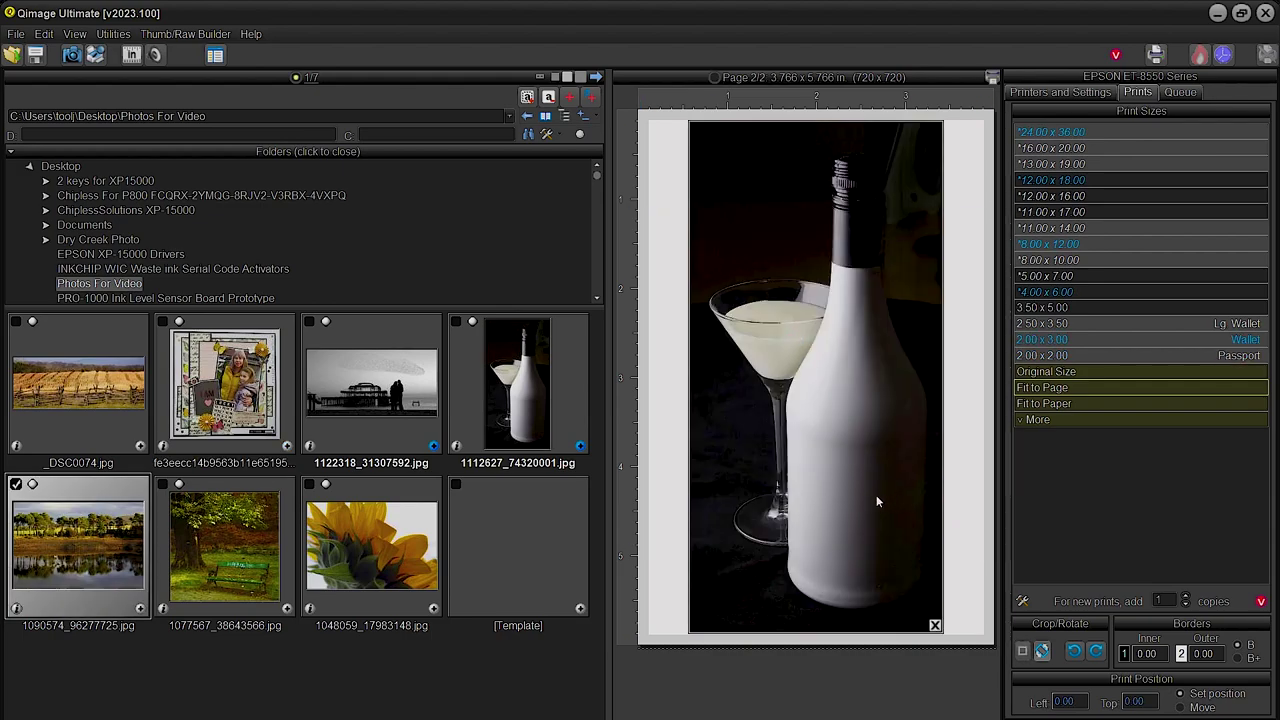
key("Delete")
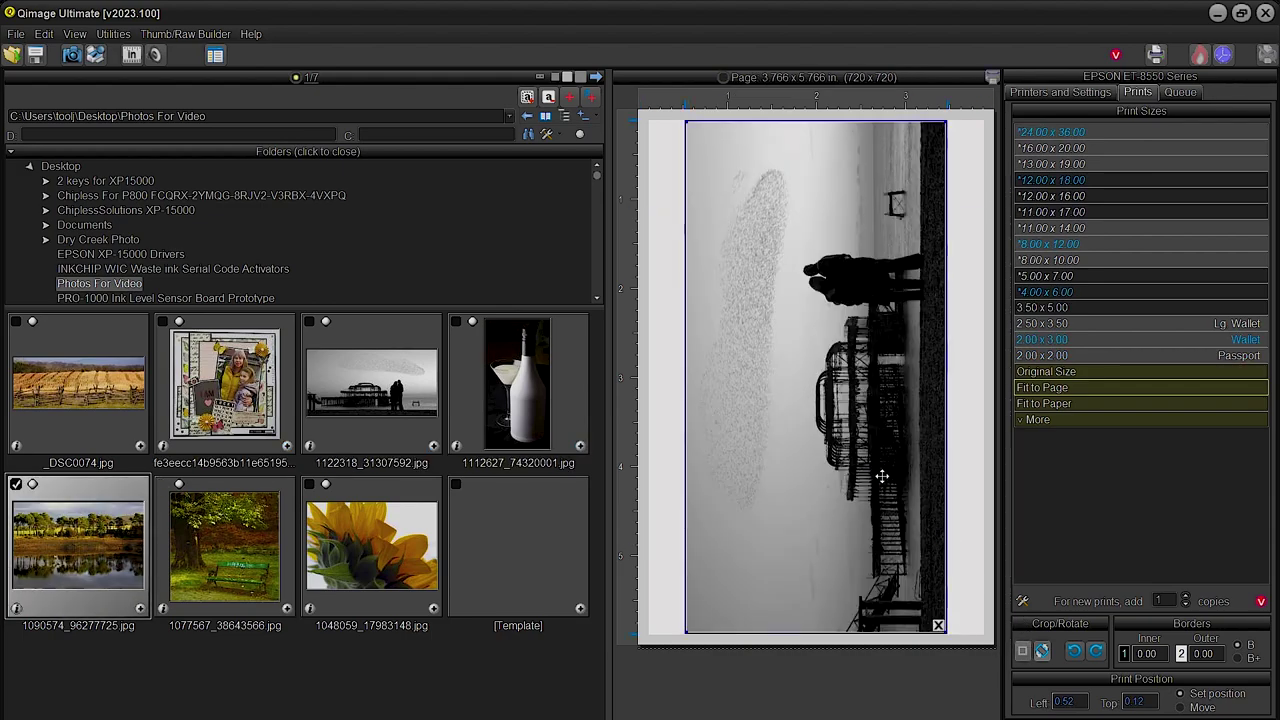
key("Delete")
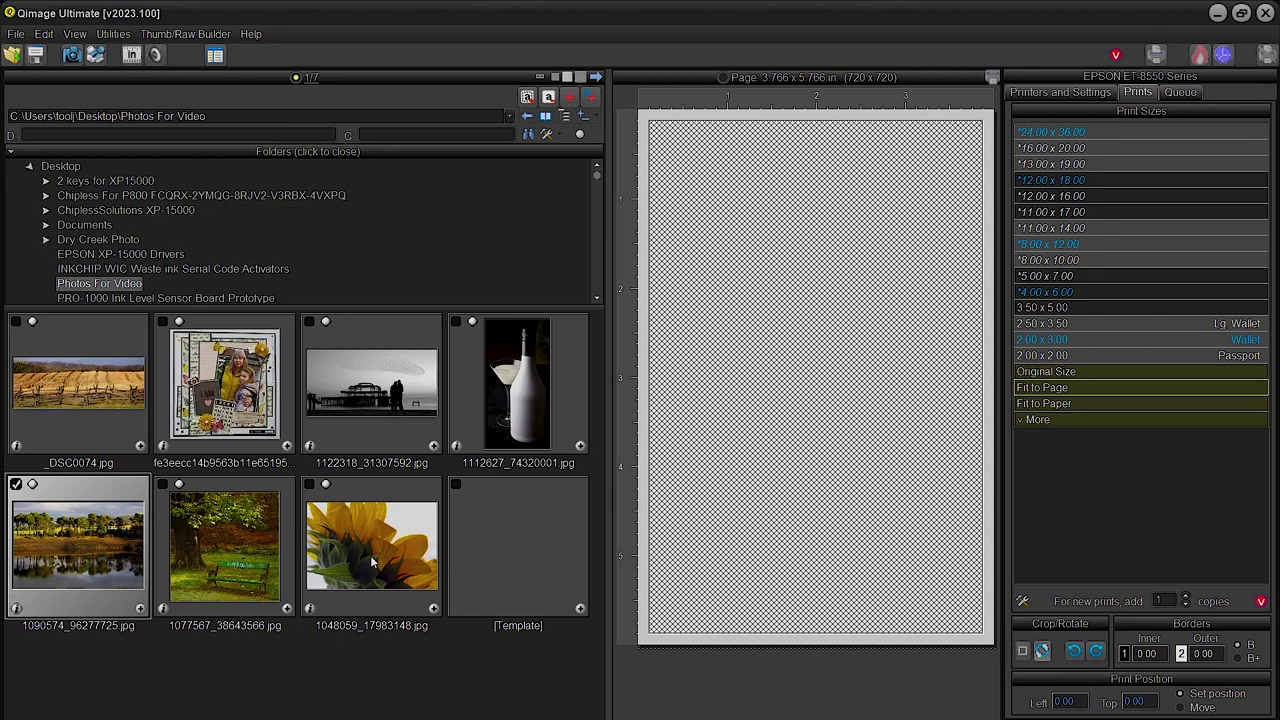
Compare the lake photo at Fit to Paper with auto crop on against 4.00 x 6.00 with auto crop off, and clear the page.
left_click(1045, 404)
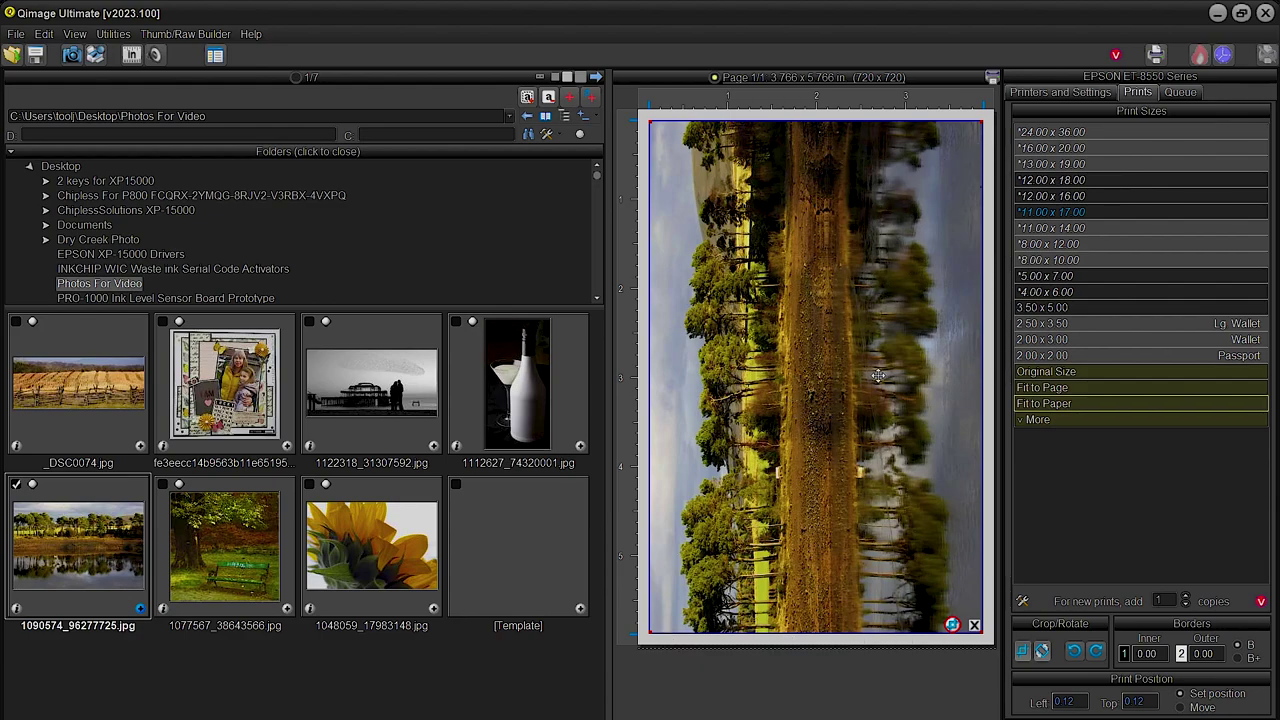
left_click(1040, 404)
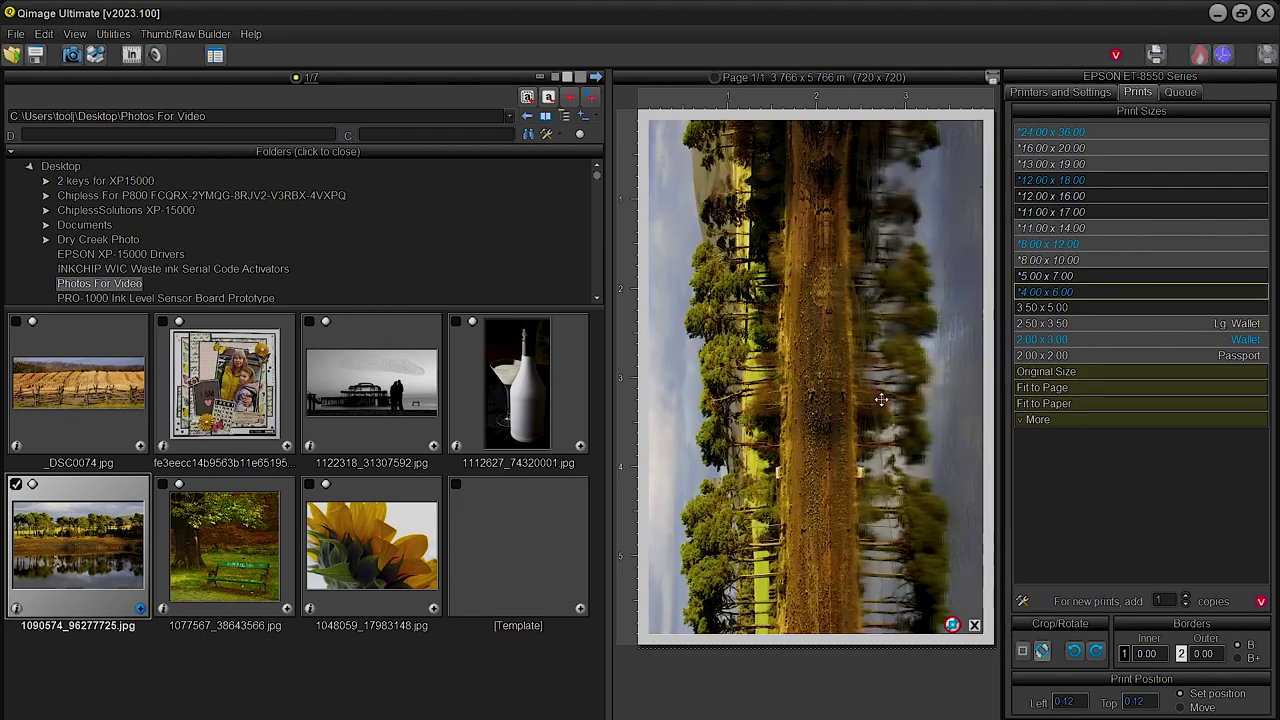
key("Delete")
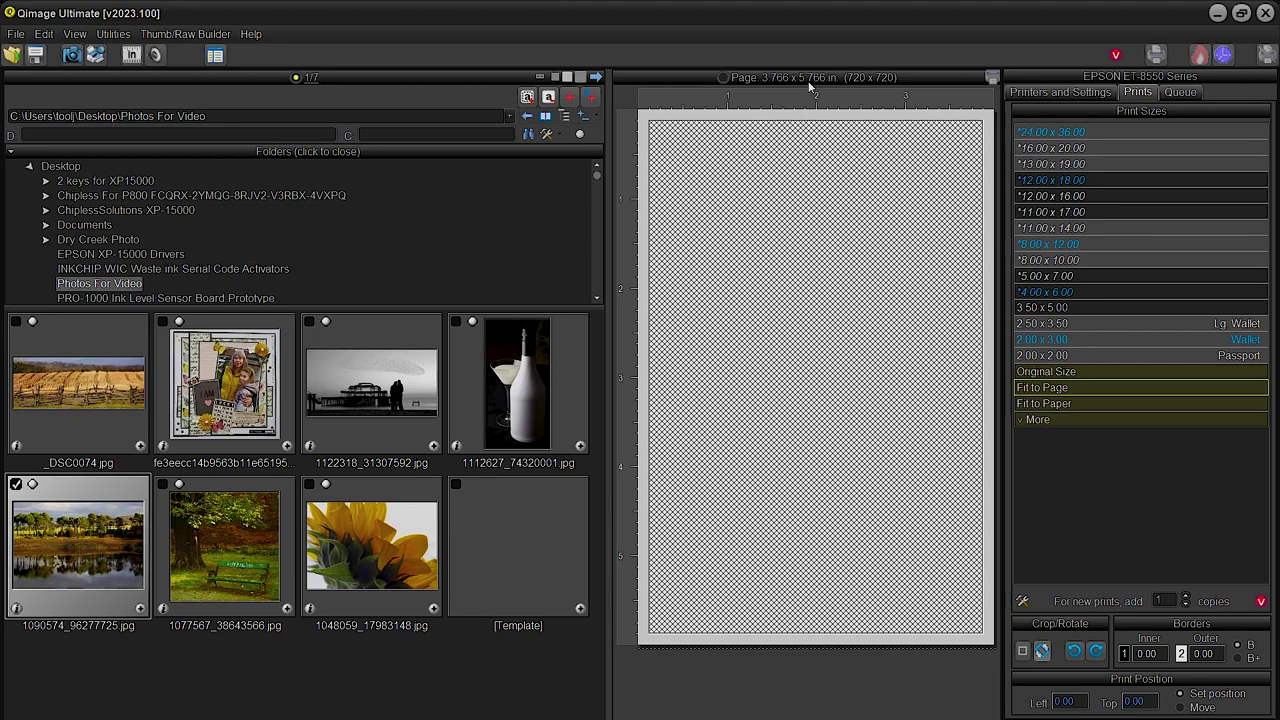
Add a 2.00 x 3.00 wallet print of the lake photo, and try the park bench photo below it.
left_click(1038, 341)
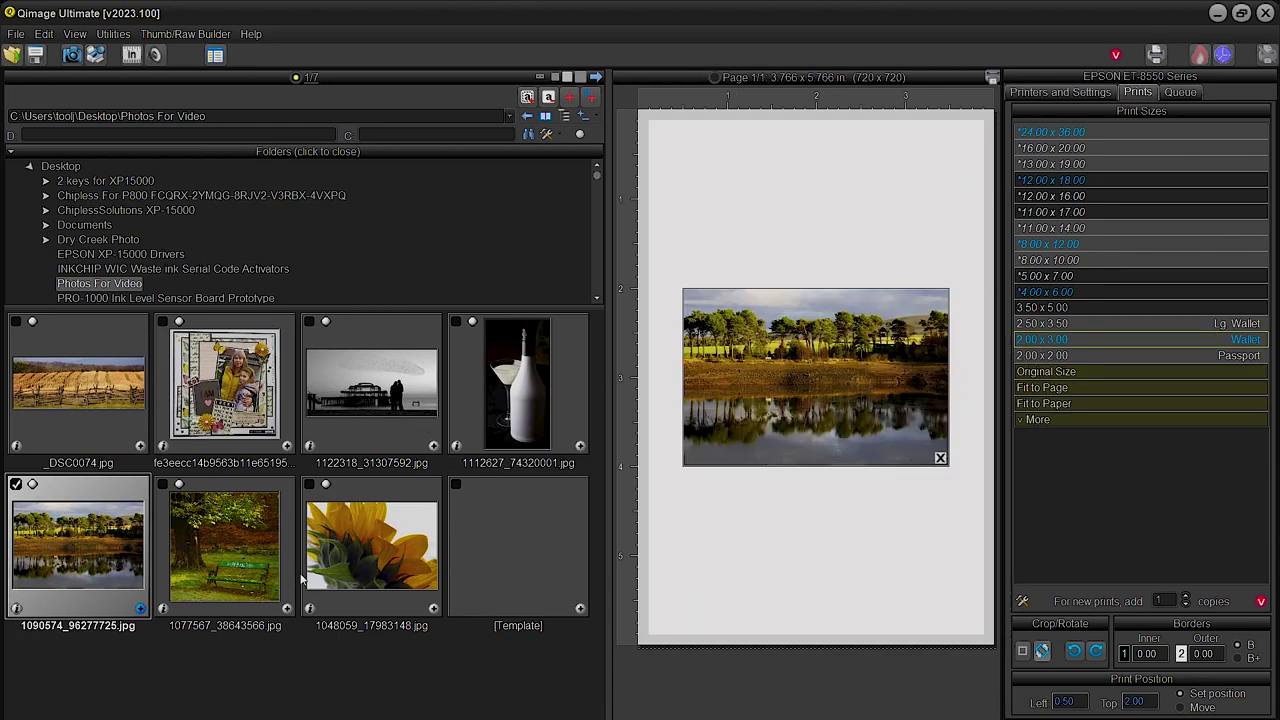
left_click(287, 609)
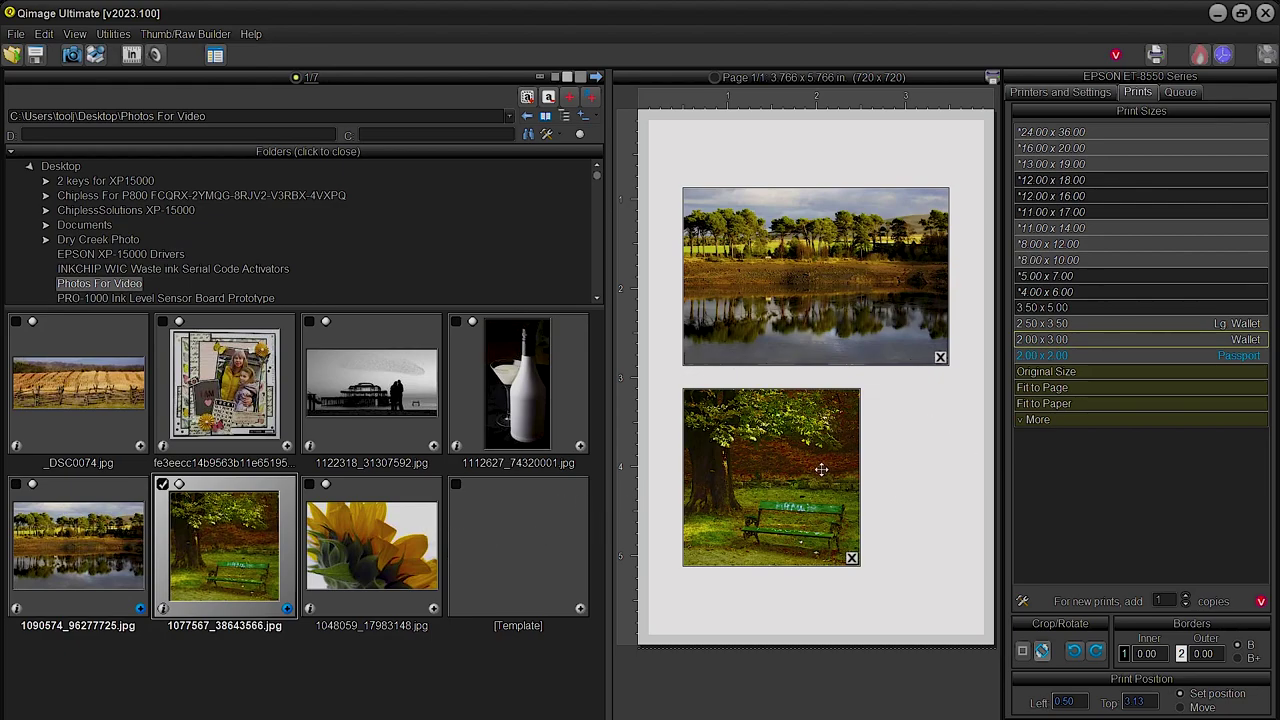
left_click(786, 461)
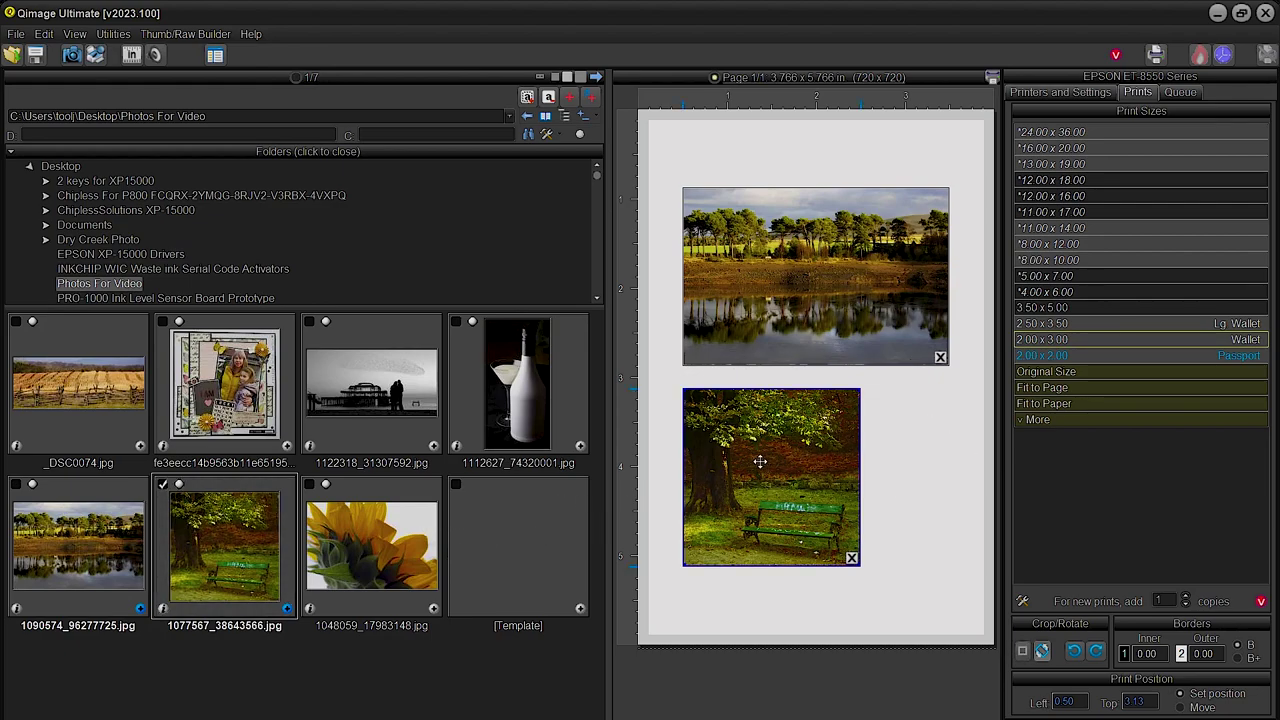
key("Delete")
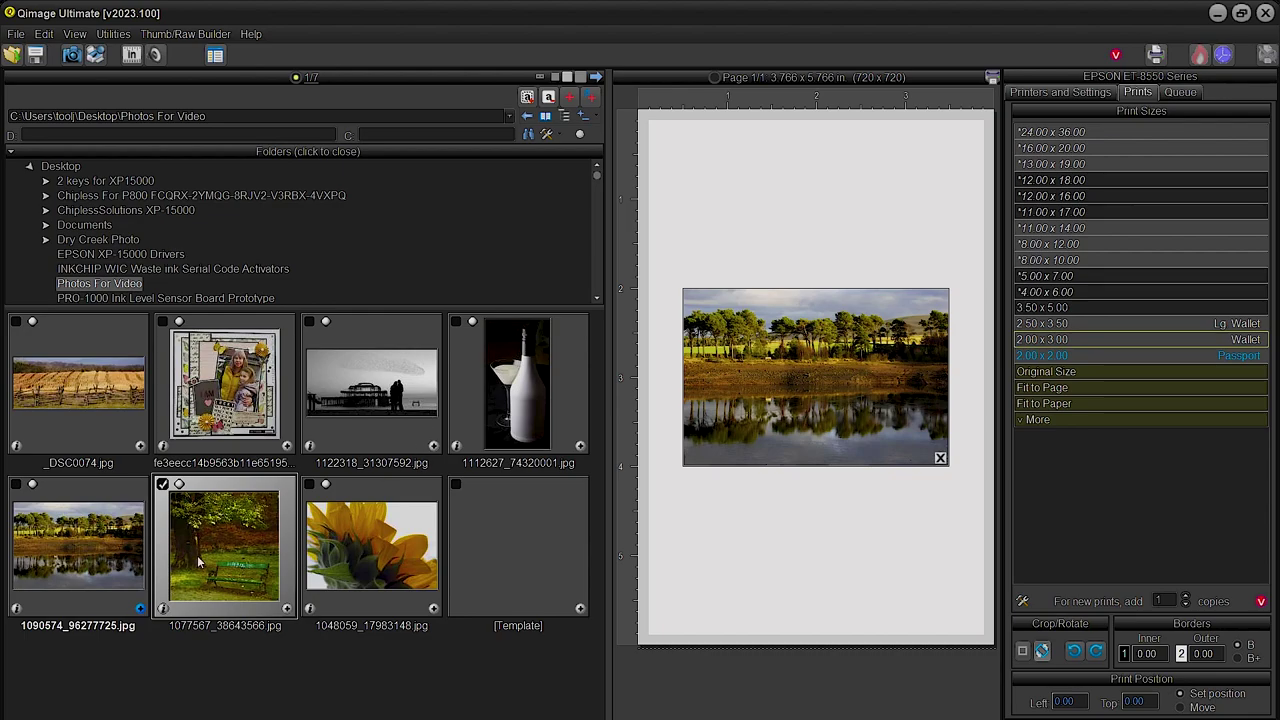
Add a second wallet print of the lake photo below the first, and delete both from the page.
left_click(137, 609)
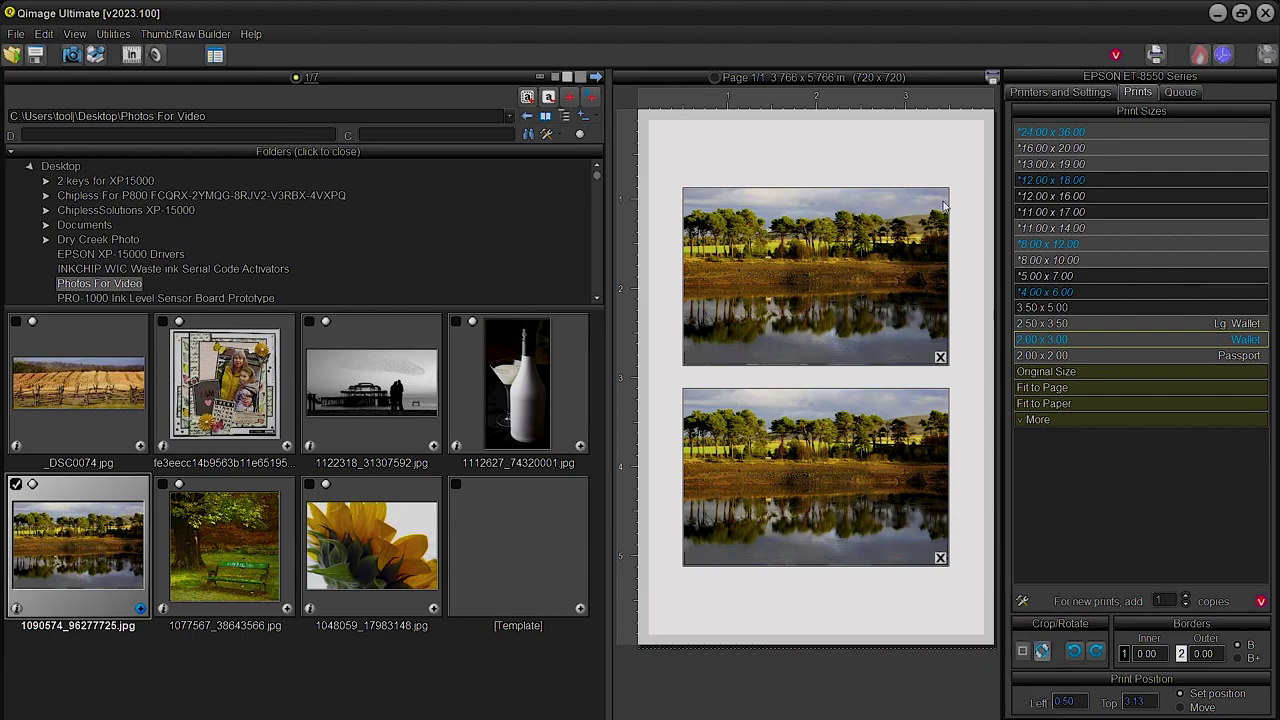
left_click(856, 230)
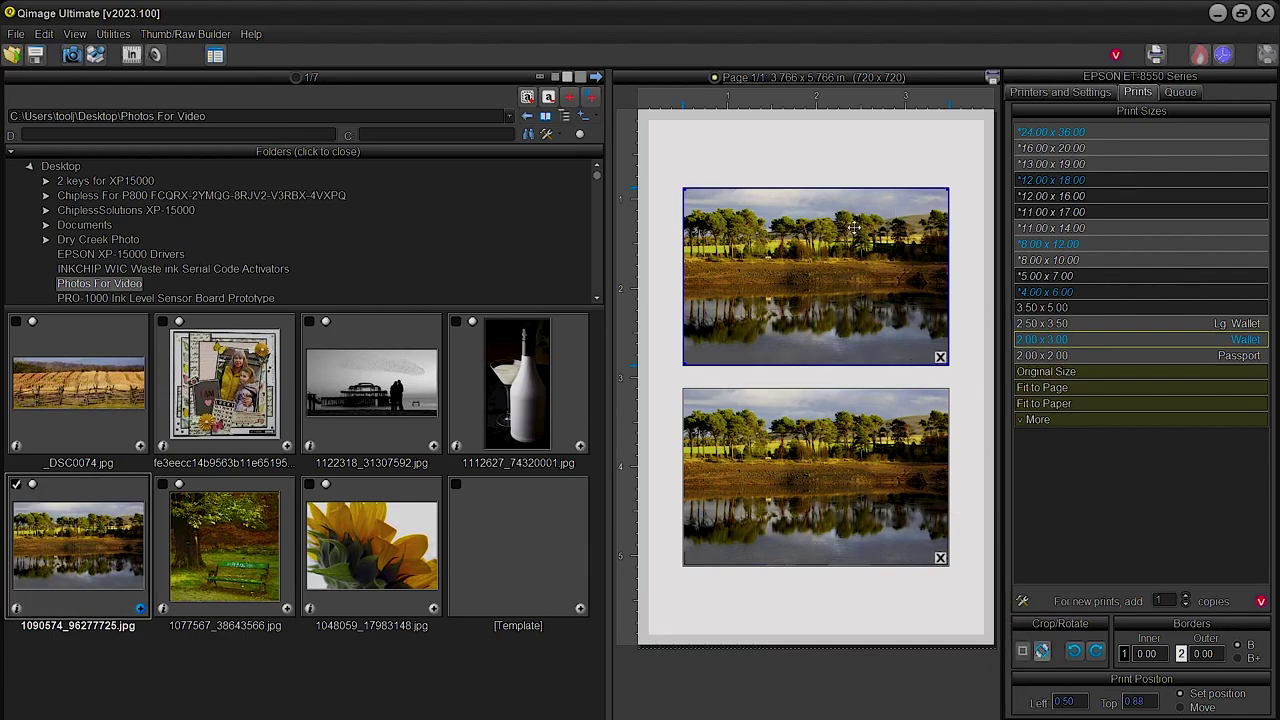
key("Delete")
key("Delete")
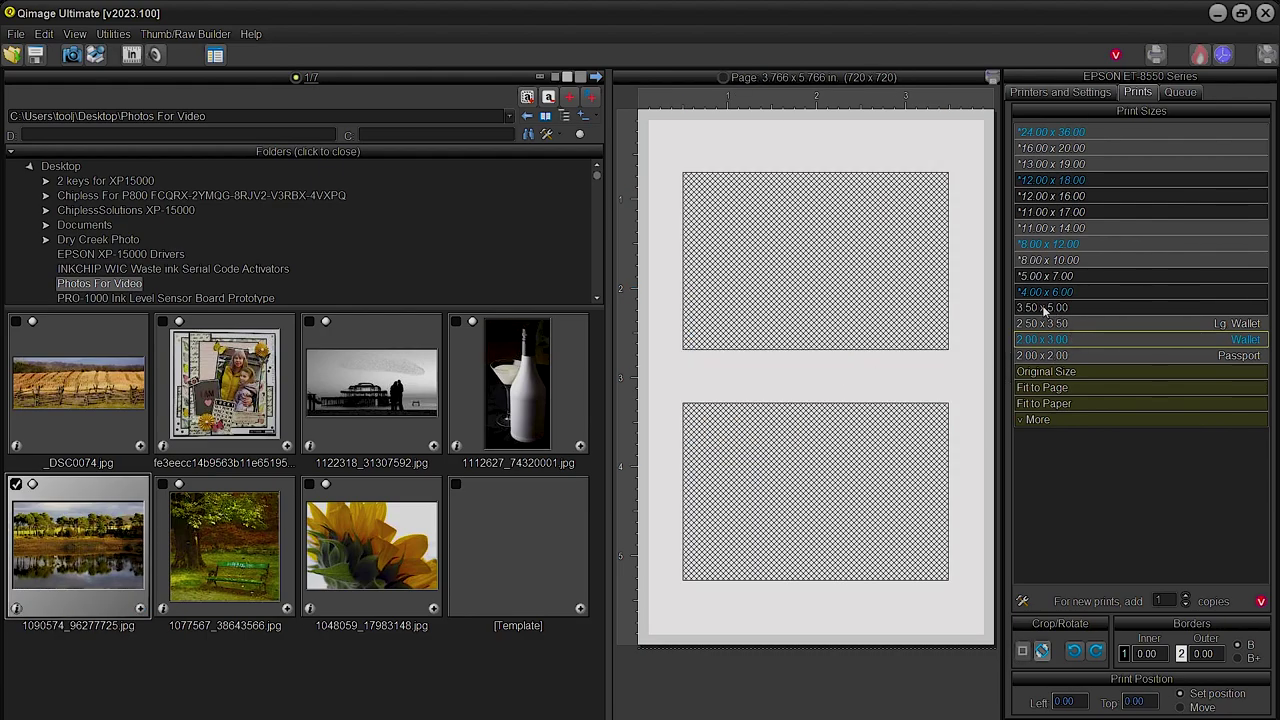
Place the lake photo on the page at 3.50 x 5.00 with auto crop off, and inspect the print's details.
left_click(1043, 309)
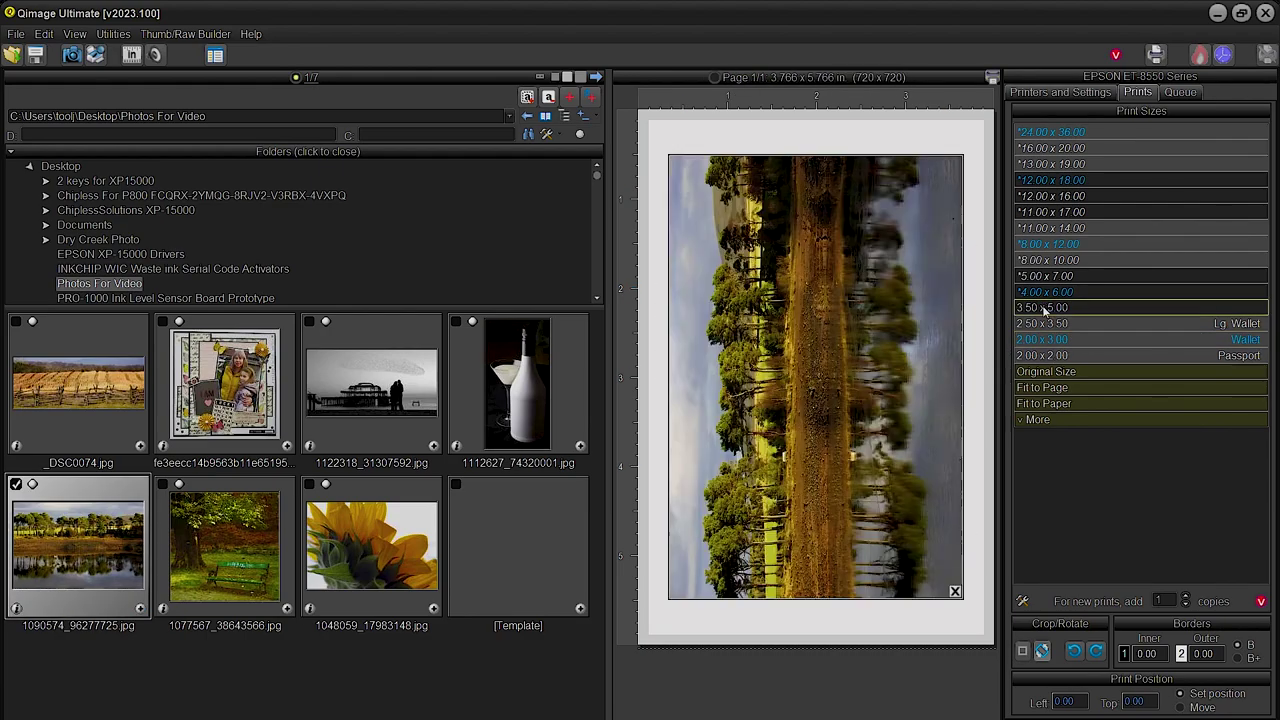
left_click(843, 341)
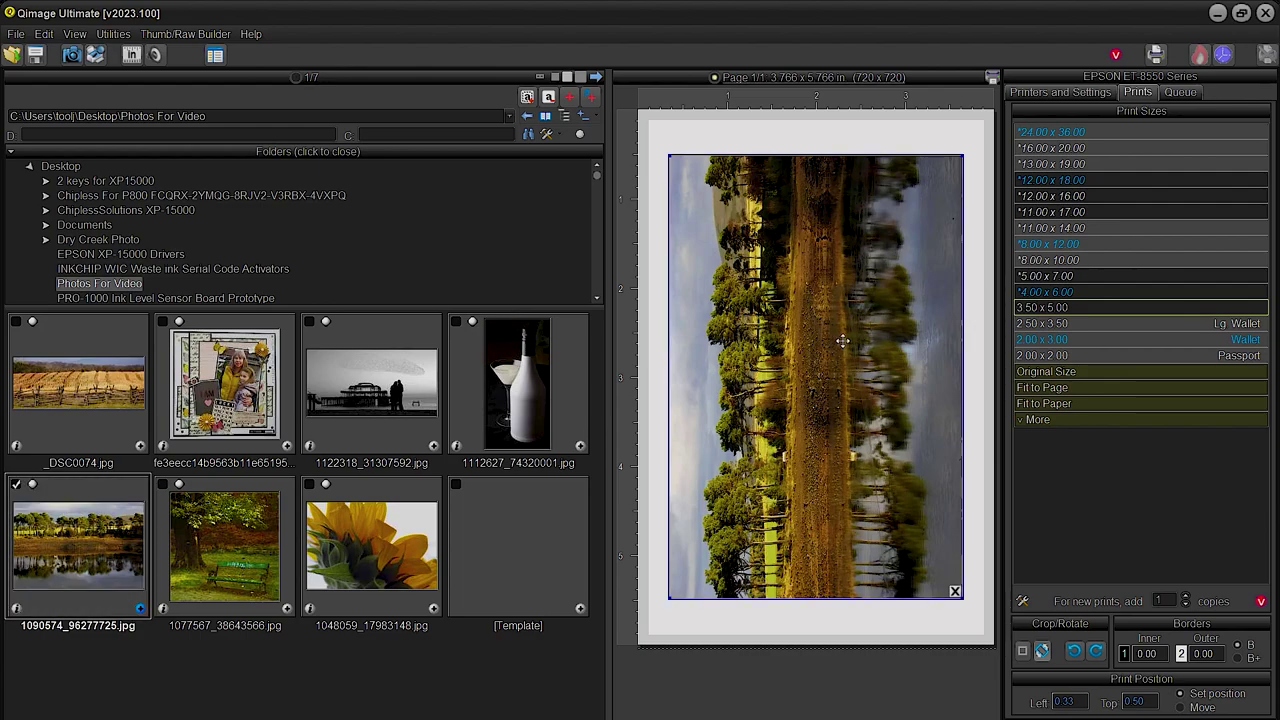
mouse_move(843, 341)
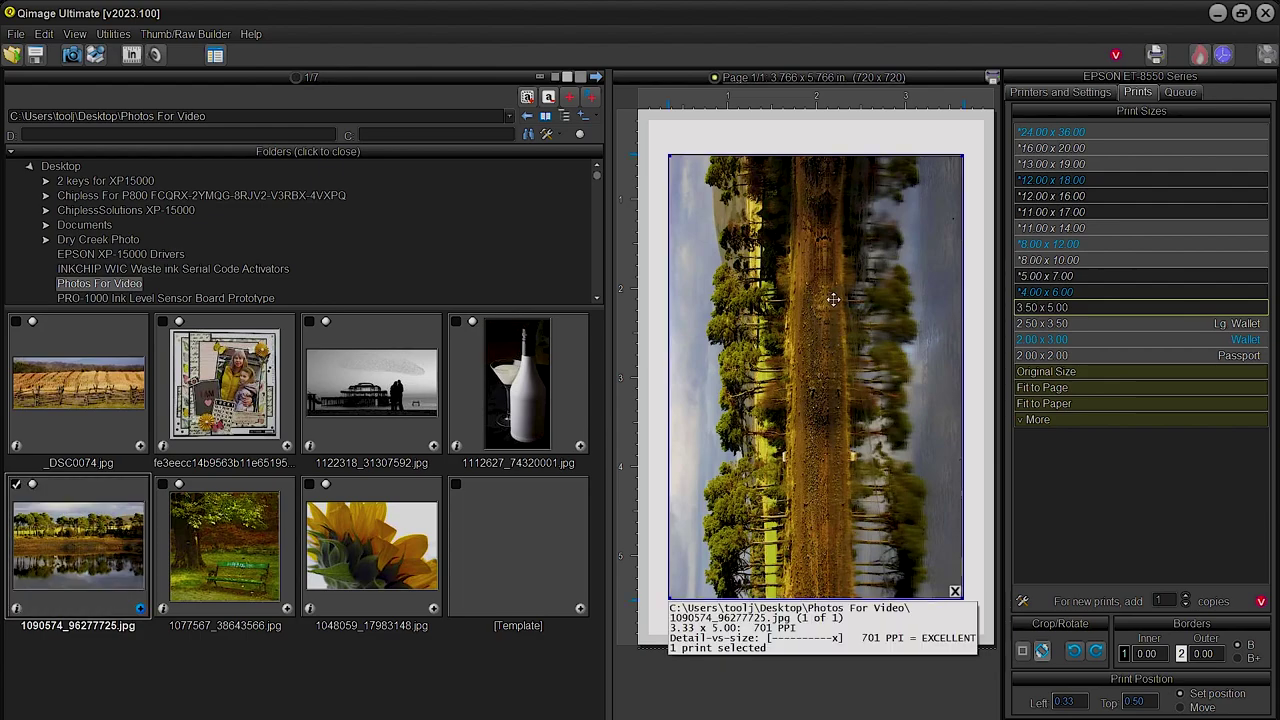
Replace the 3.50 x 5.00 print with a 4.00 x 6.00 print of the lake photo, and open the printer and media settings.
left_click(1046, 292)
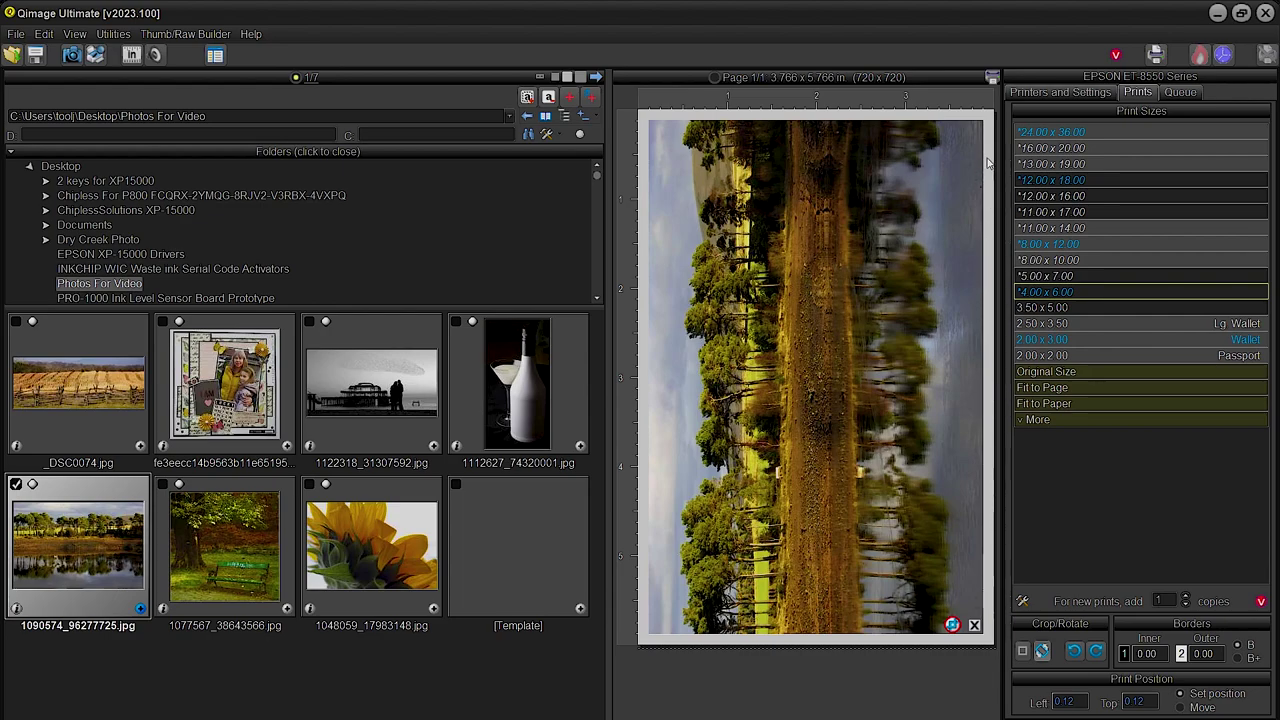
left_click(1030, 92)
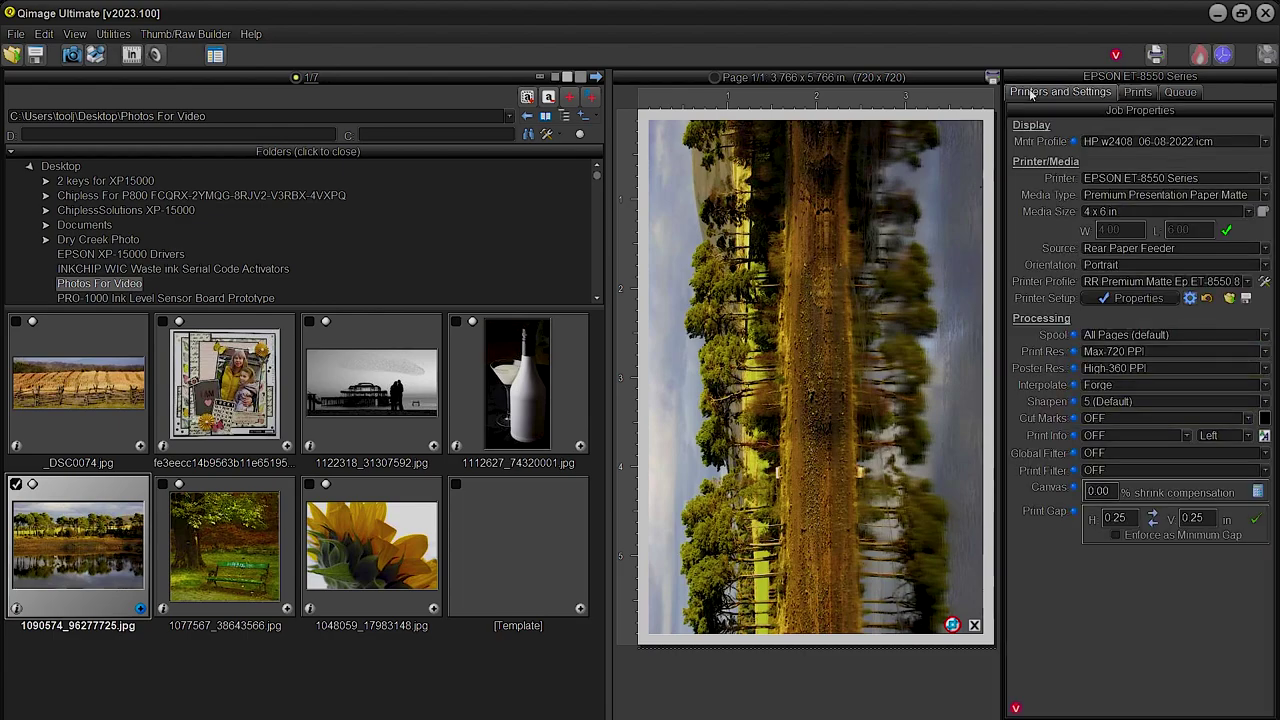
Delete the 4.00 x 6.00 lake photo print from the page and turn auto cropping off.
left_click(818, 212)
key("Delete")
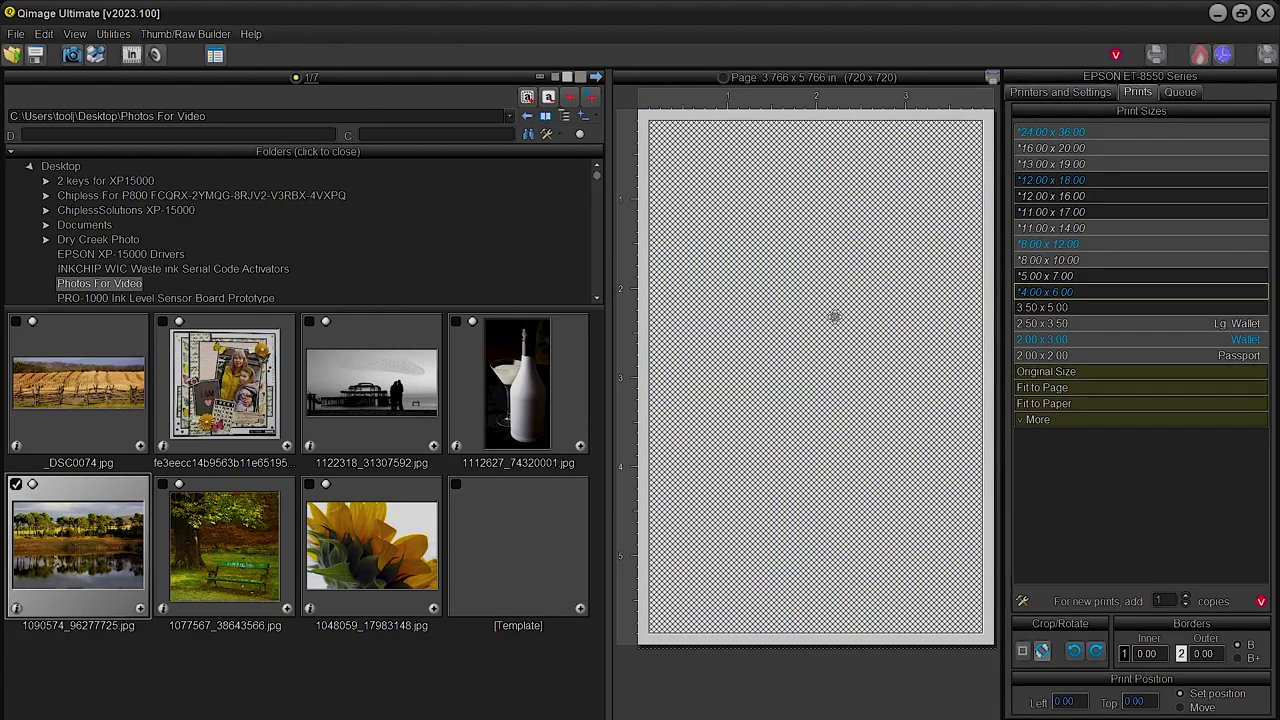
left_click(1060, 92)
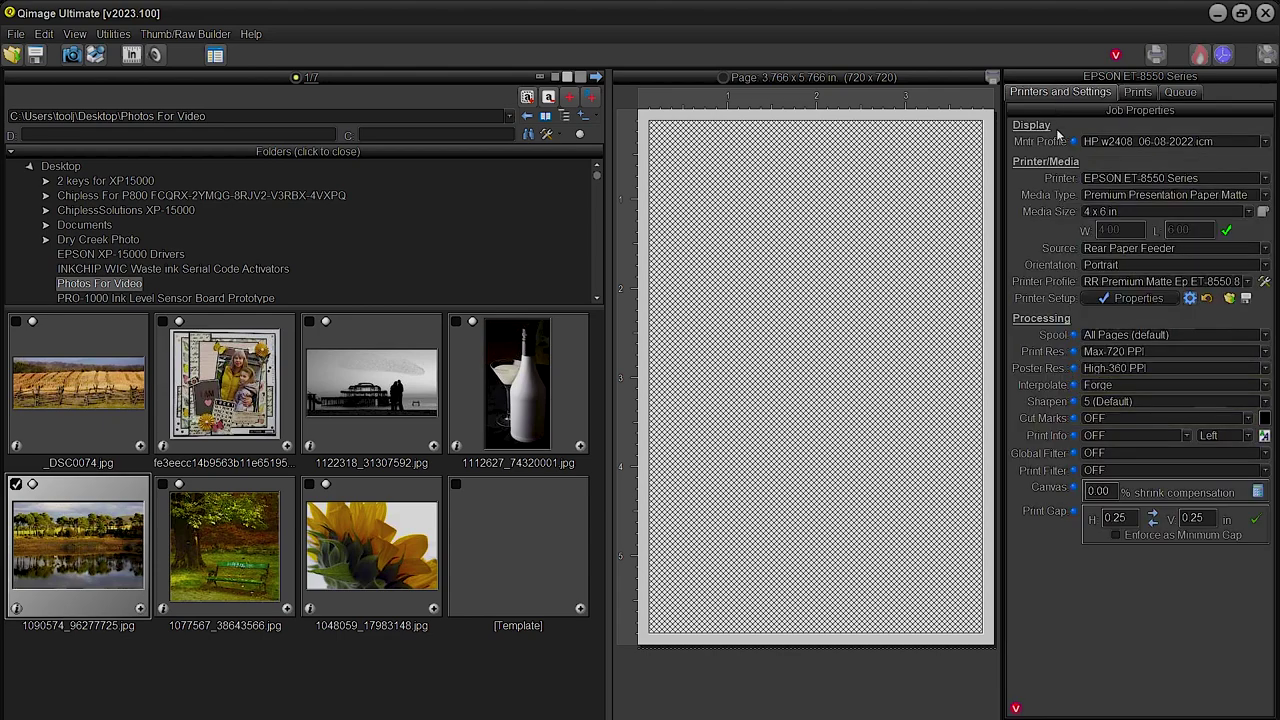
left_click(1137, 92)
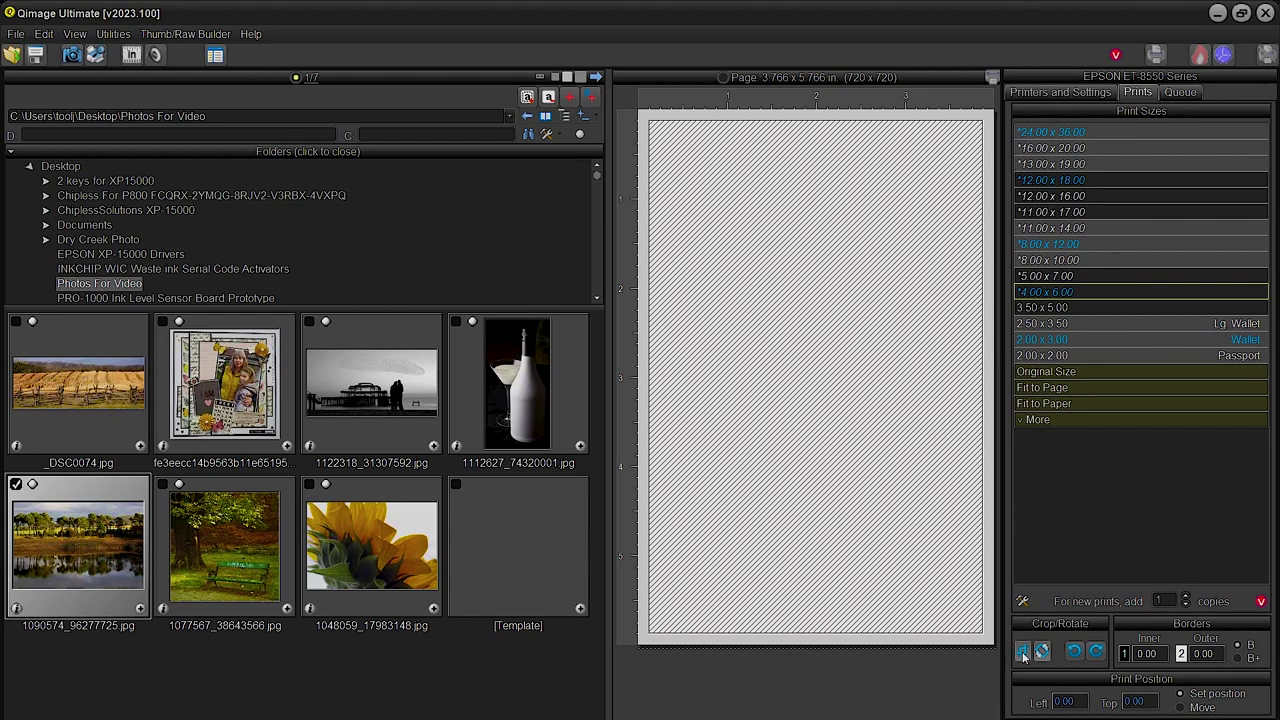
left_click(1022, 652)
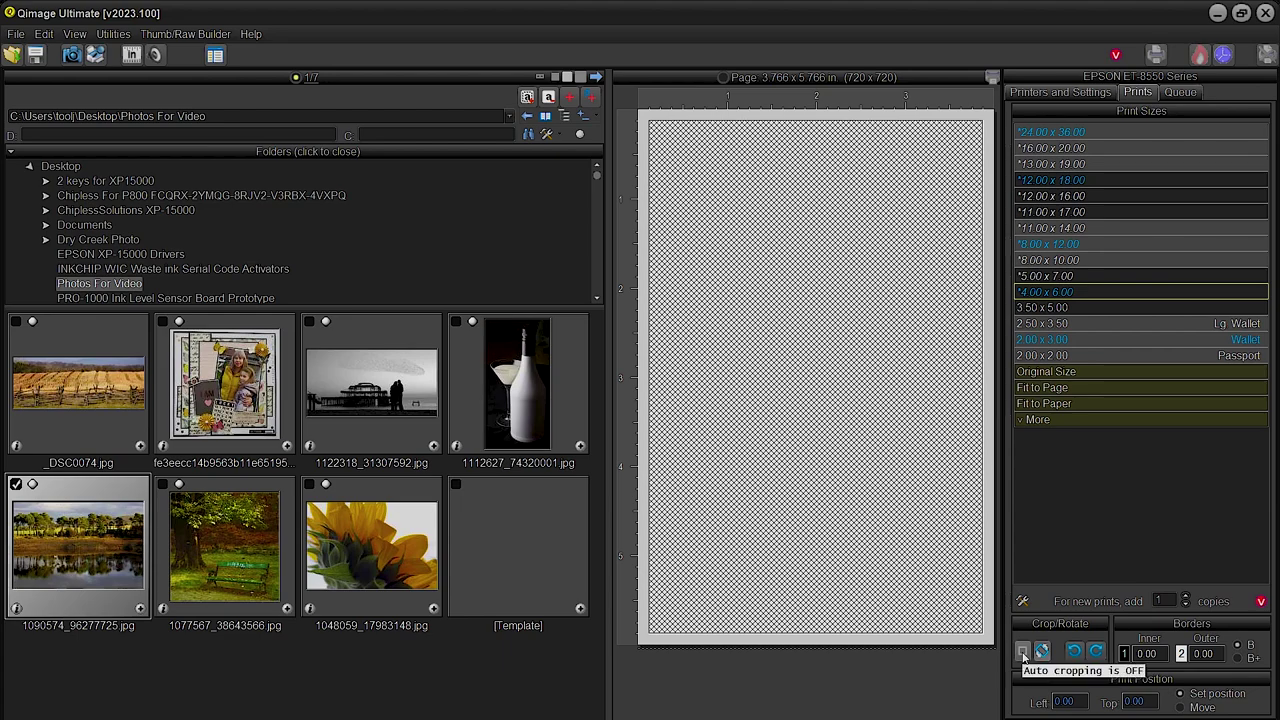
Change the paper's media size from the printer settings to 8 x 10 in, and return to the list of print sizes.
left_click(1060, 92)
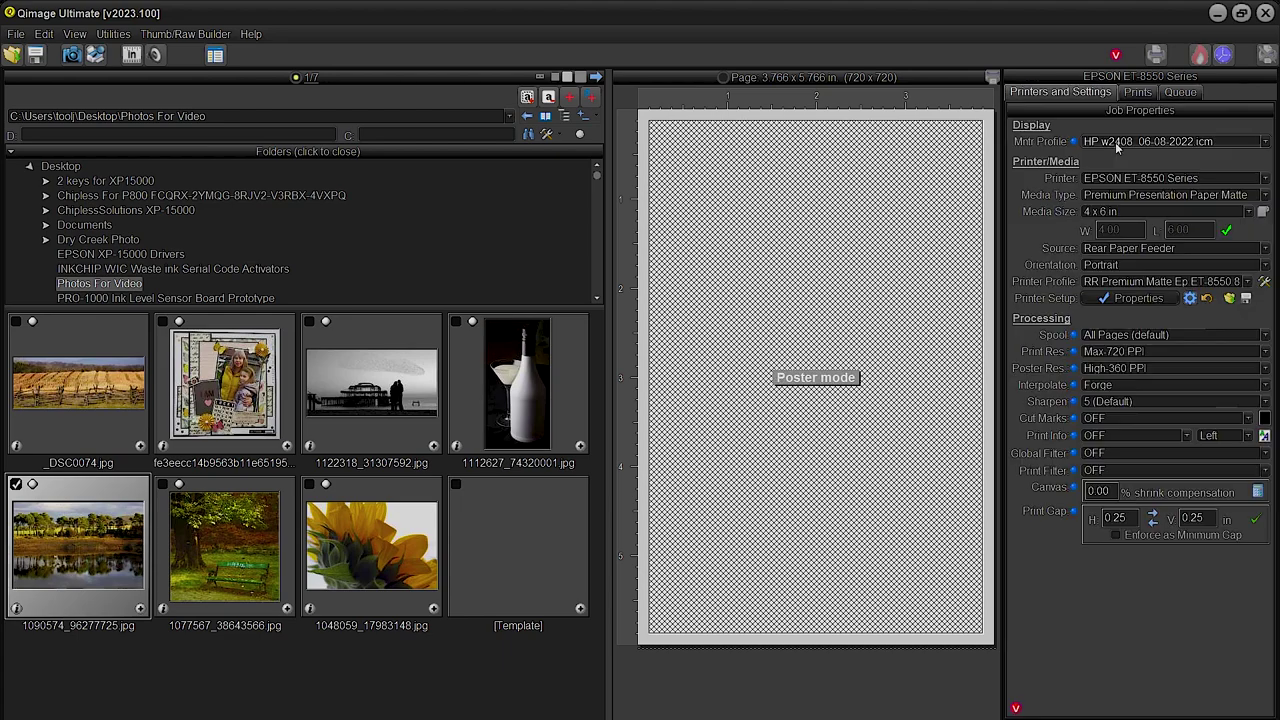
left_click(1116, 212)
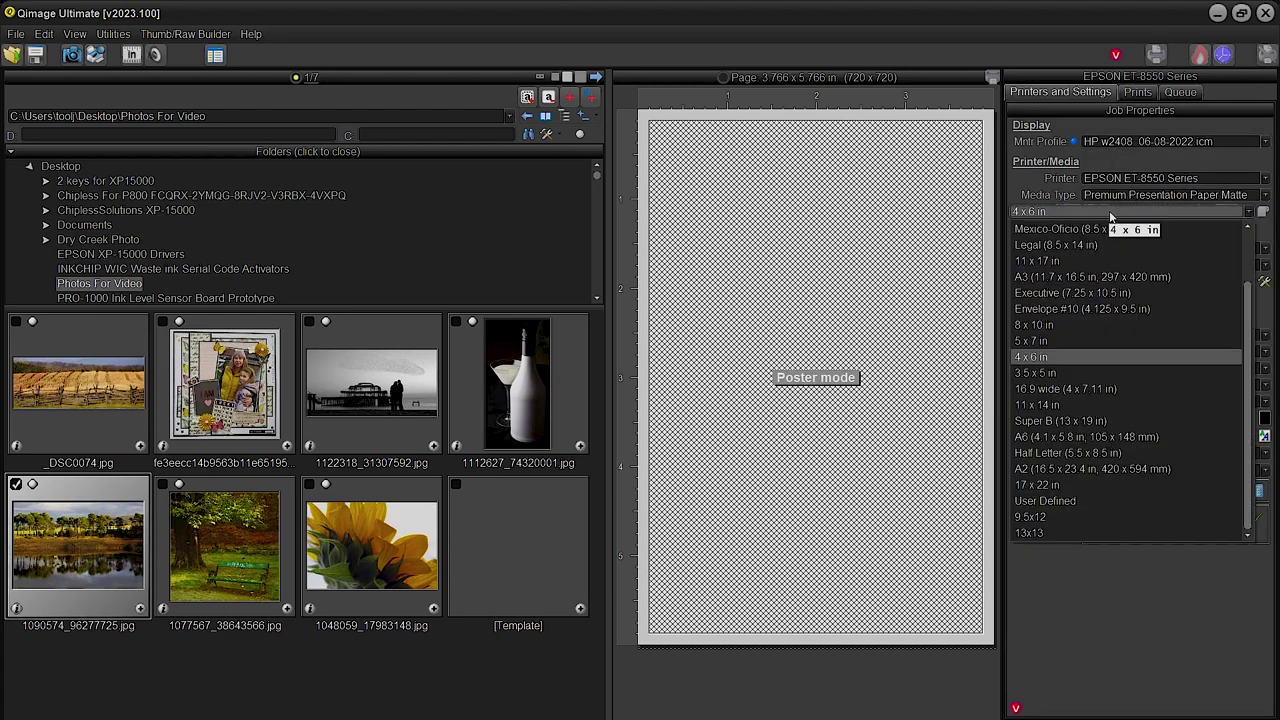
left_click(1034, 325)
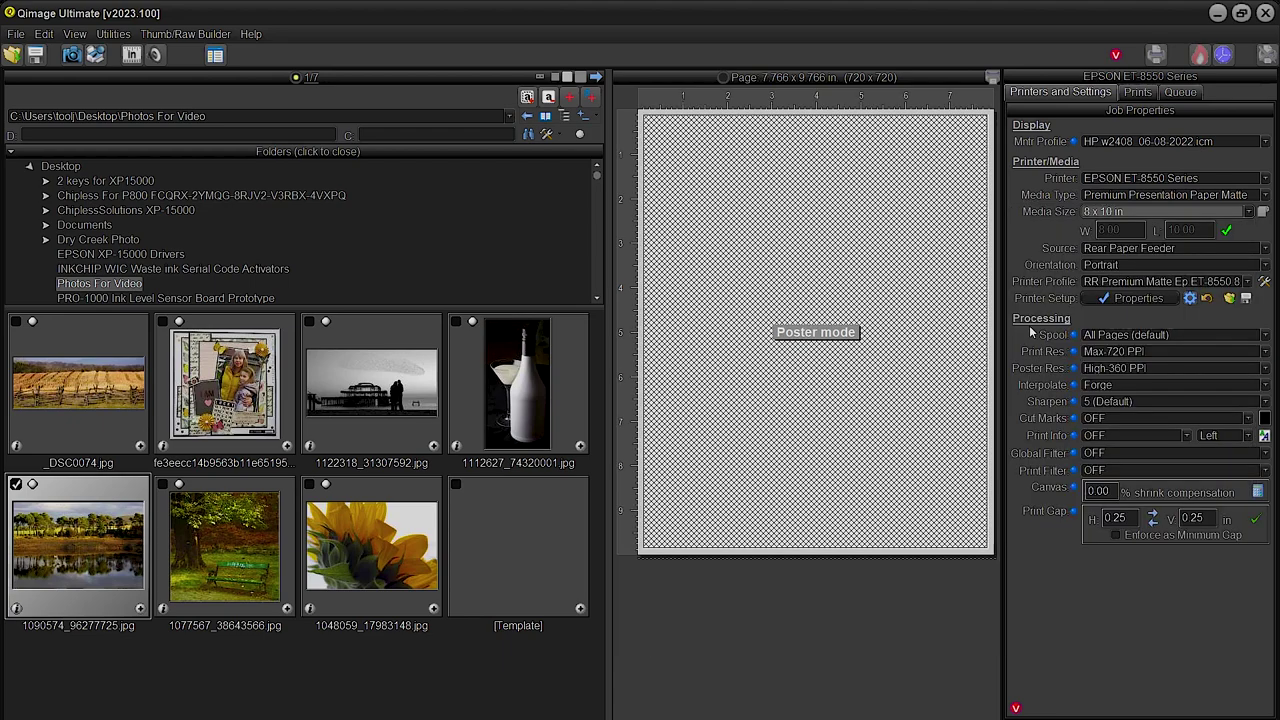
left_click(1135, 92)
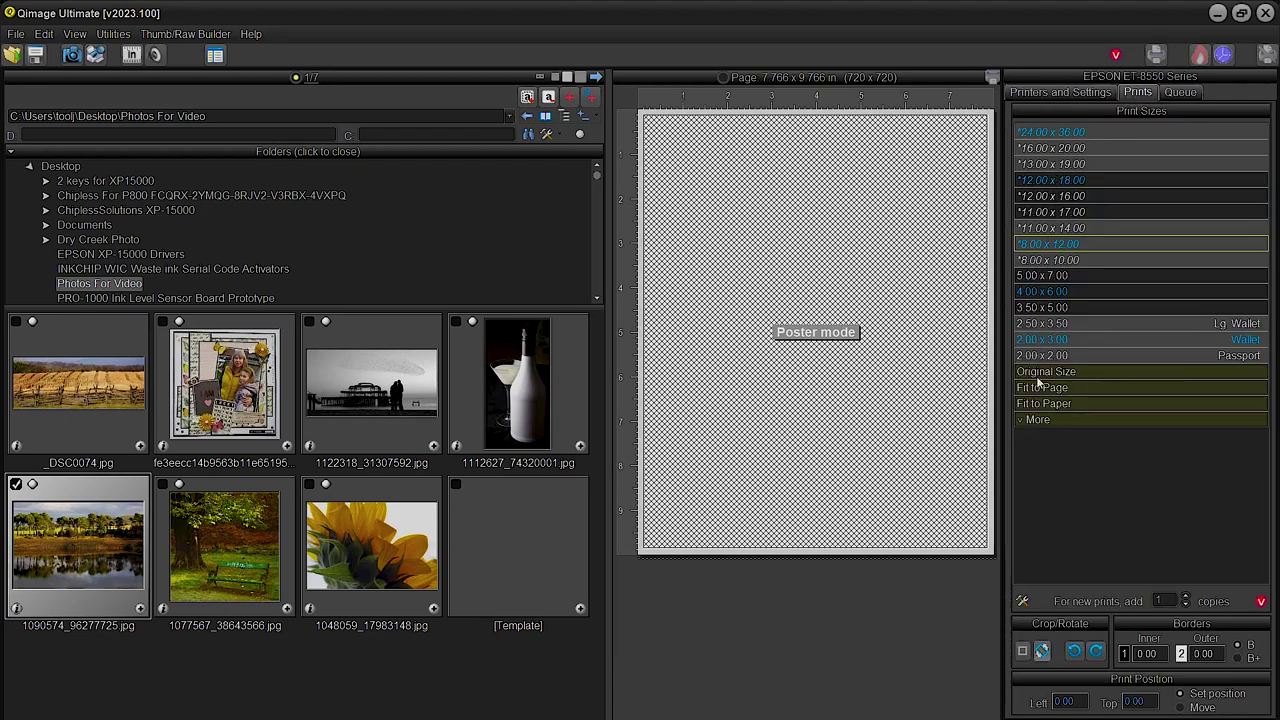